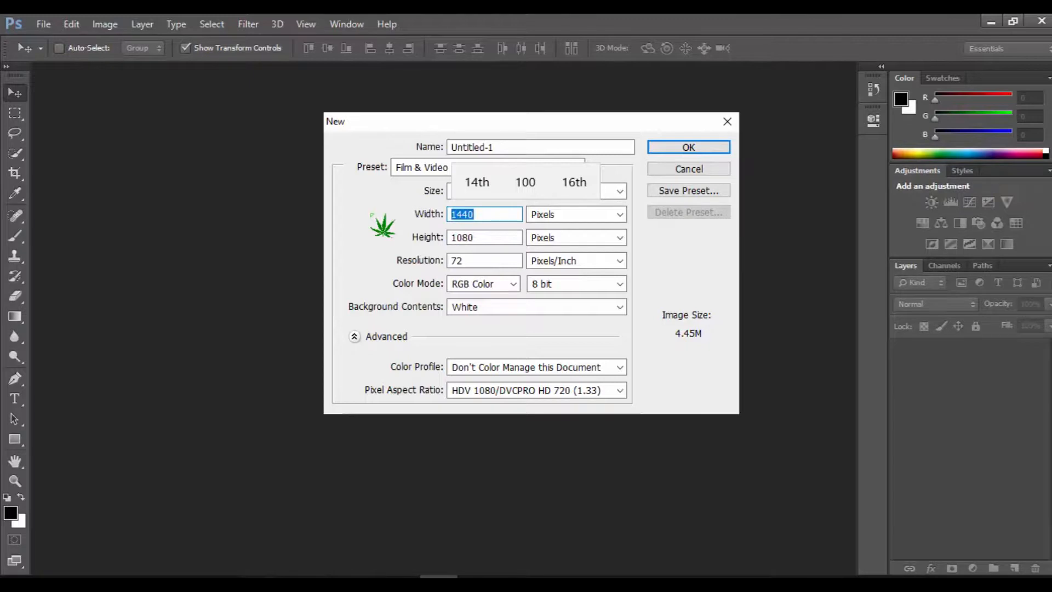
- Set the new document to 1080 pixels wide and 720 pixels high with a resolution of 300 pixels/inch
{"action": "type", "text": "1080"}
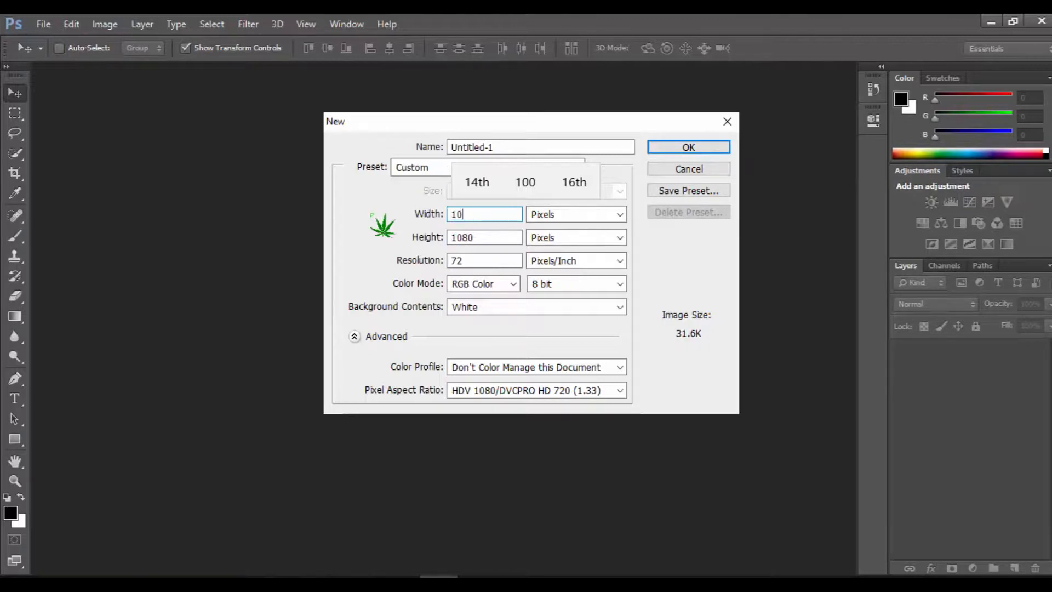
{"action": "key", "text": "Tab"}
{"action": "type", "text": "720"}
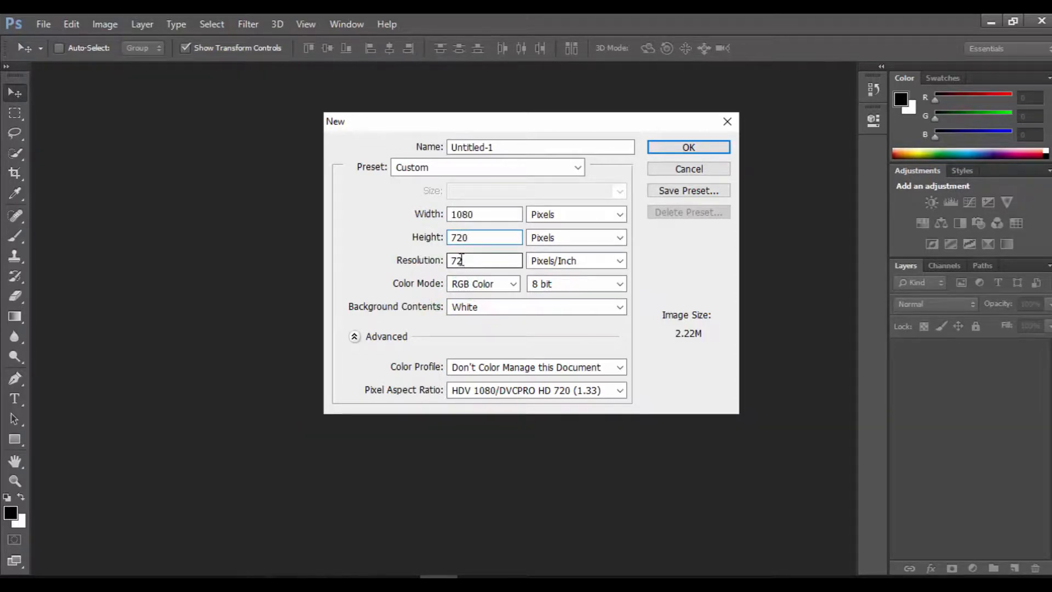
{"action": "key", "text": "Tab"}
{"action": "type", "text": "30"}
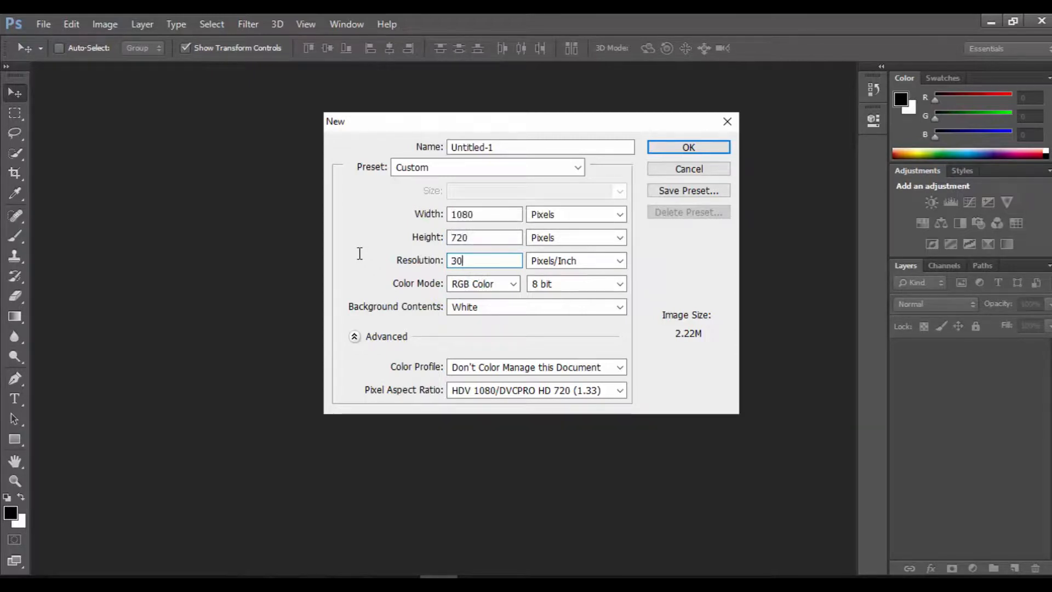
- Choose RGB Color as the new document's color mode and Background Color as its background contents
{"action": "left_click", "coordinate": [512, 284]}
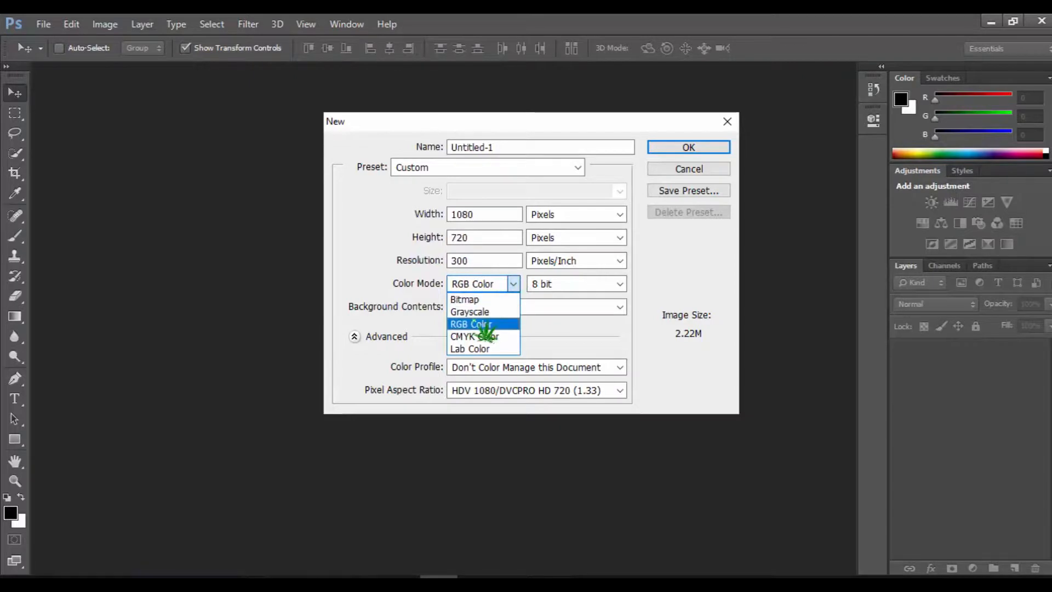
{"action": "left_click", "coordinate": [484, 324]}
{"action": "left_click", "coordinate": [508, 308]}
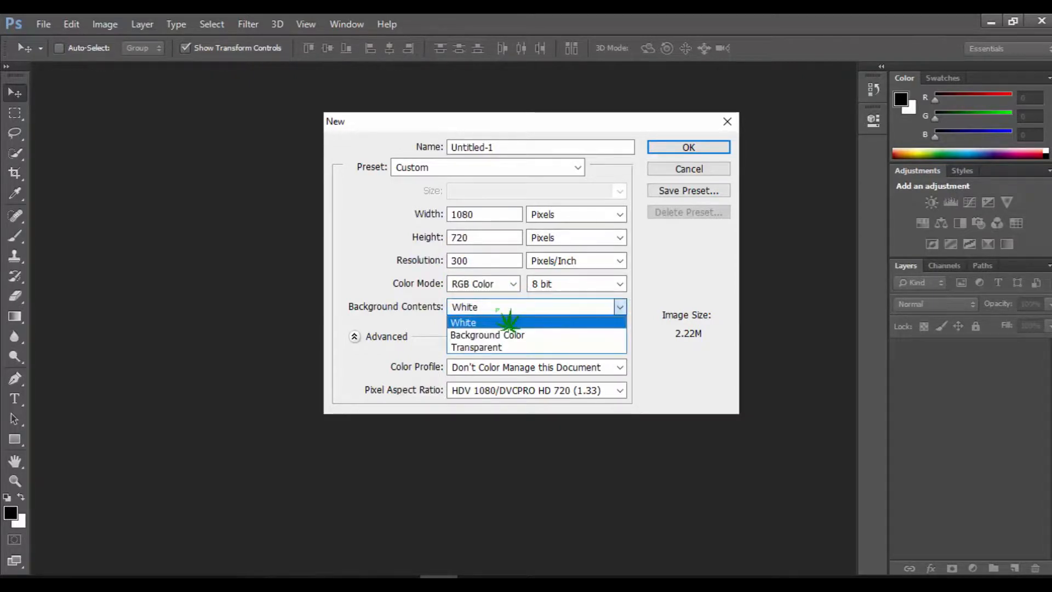
{"action": "left_click", "coordinate": [490, 336]}
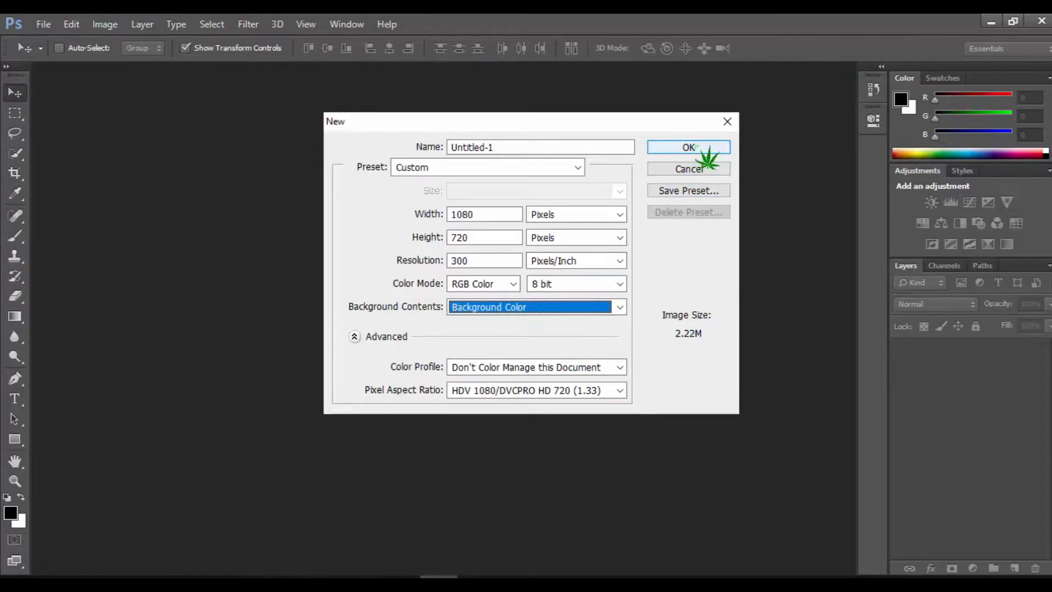
- Create the document and convert its locked background into a regular layer
{"action": "left_click", "coordinate": [689, 148]}
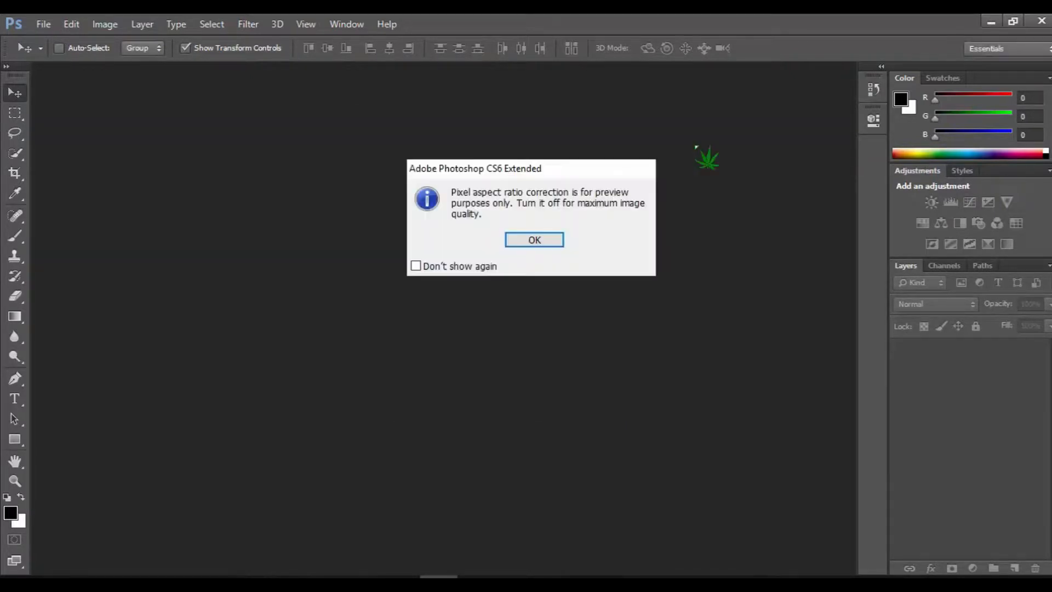
{"action": "left_click", "coordinate": [530, 241]}
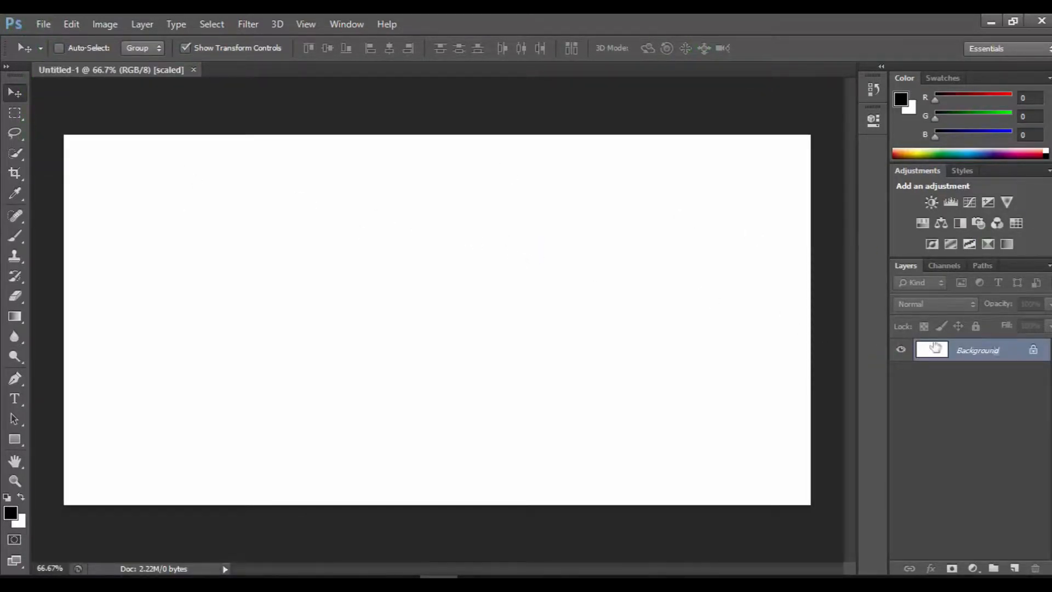
{"action": "double_click", "coordinate": [1034, 353]}
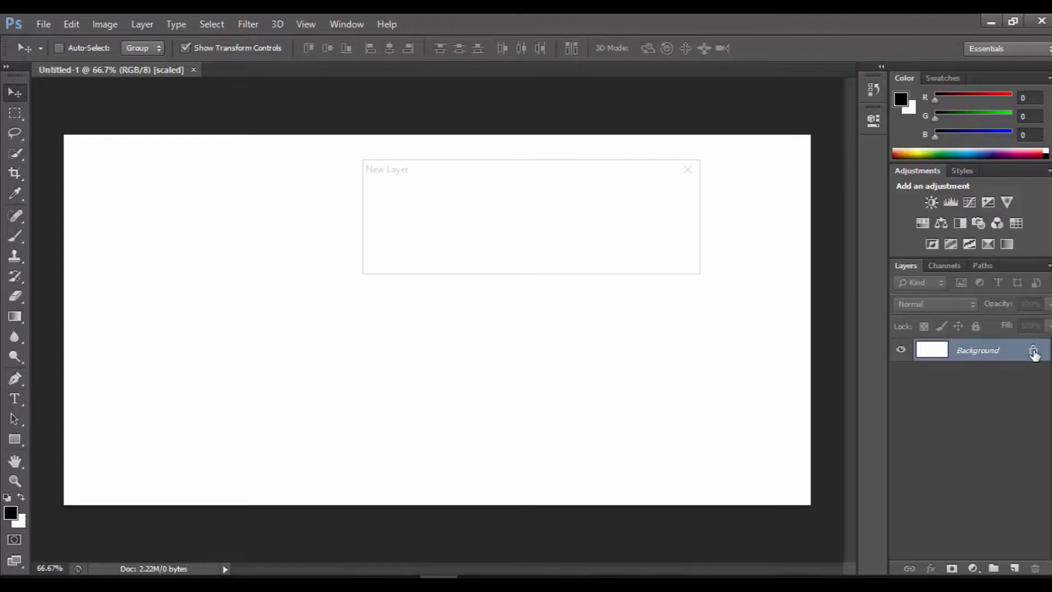
{"action": "left_click", "coordinate": [664, 199]}
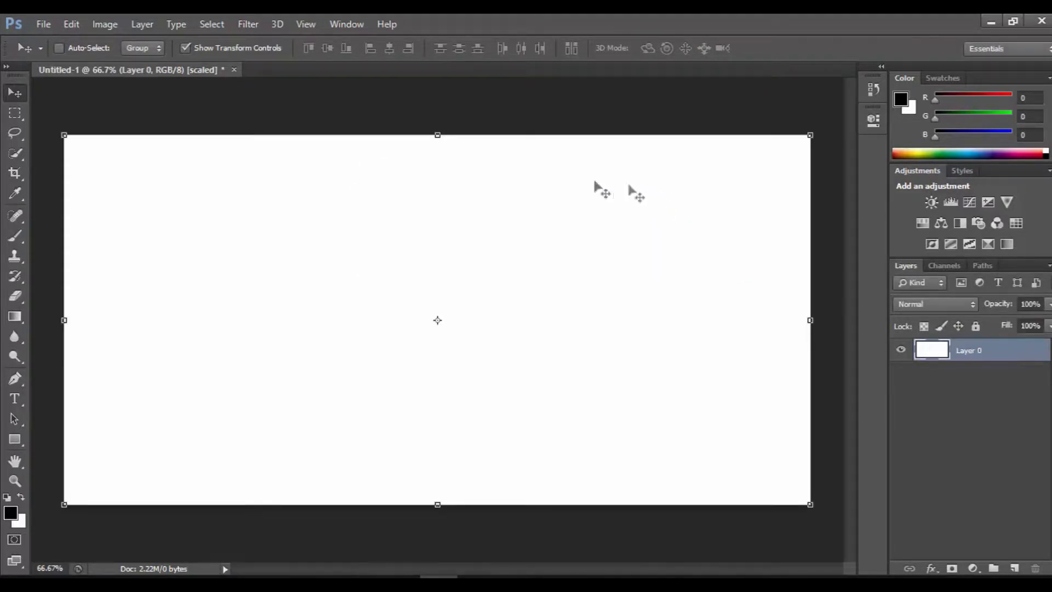
{"action": "left_click", "coordinate": [44, 26]}
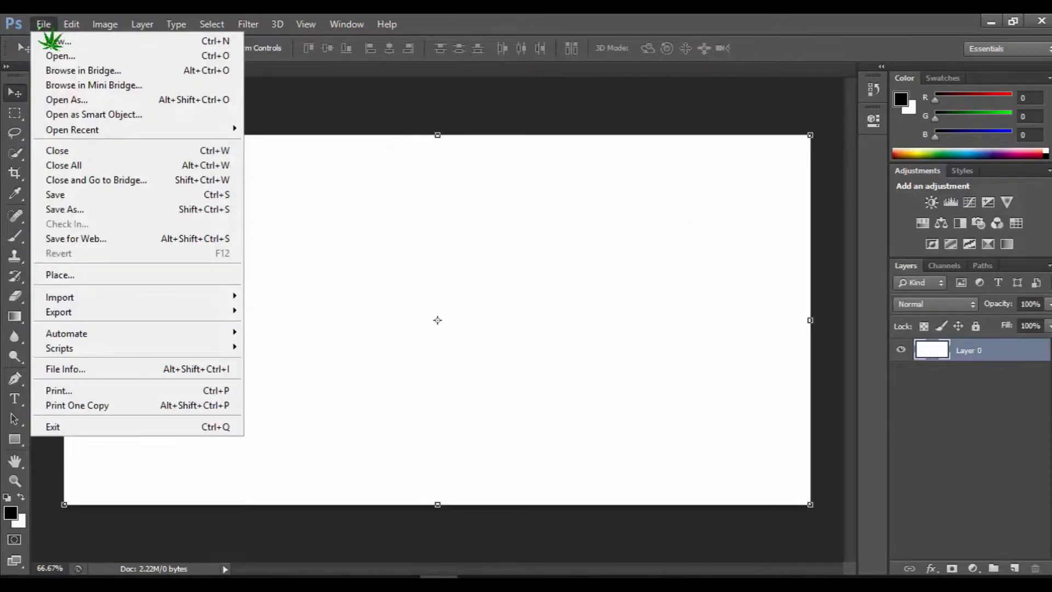
{"action": "left_click", "coordinate": [75, 58]}
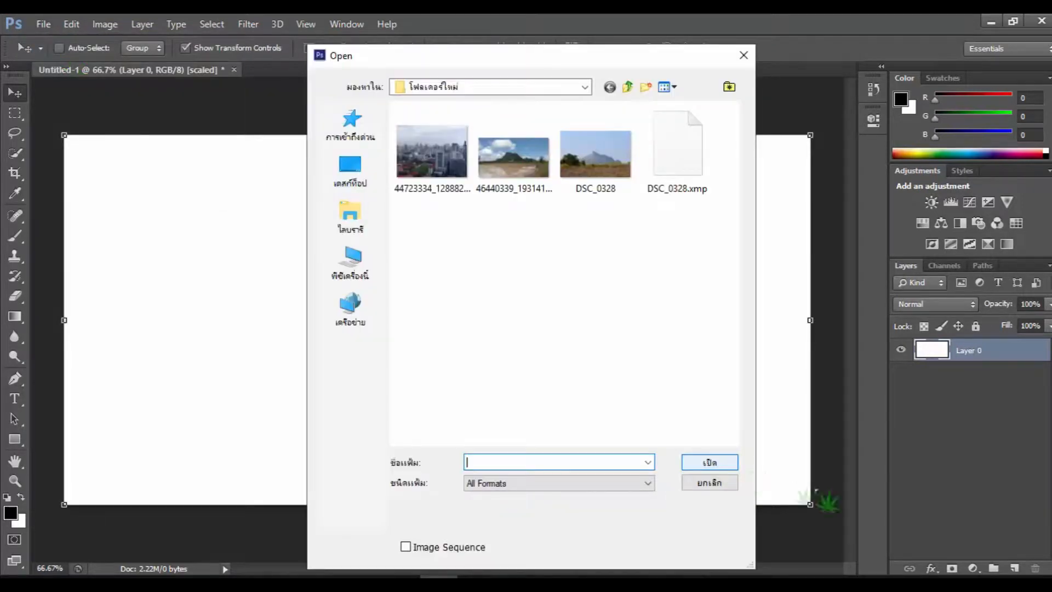
{"action": "left_click", "coordinate": [527, 156]}
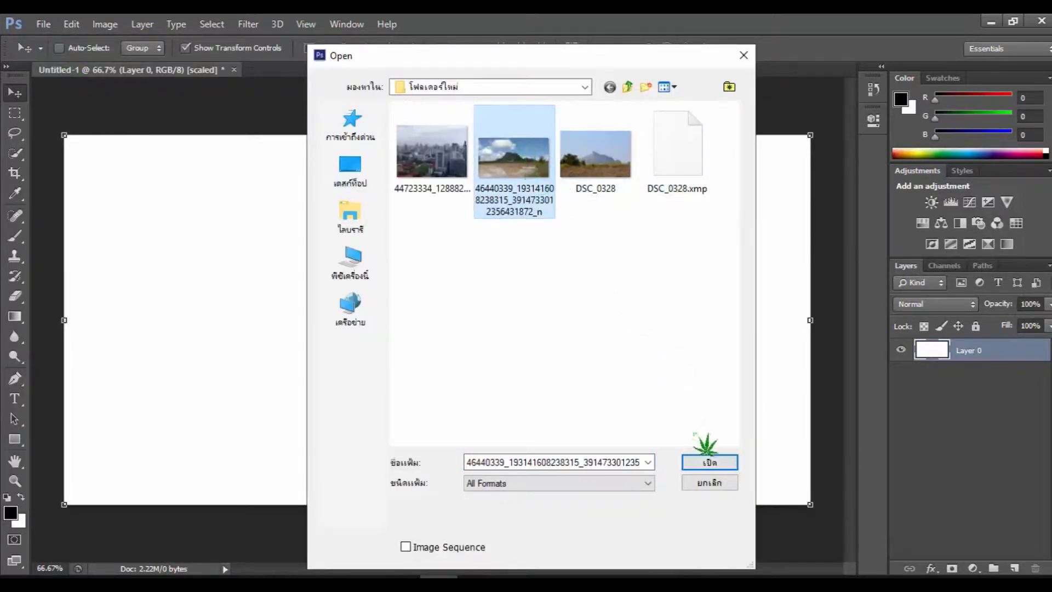
{"action": "left_click", "coordinate": [708, 463]}
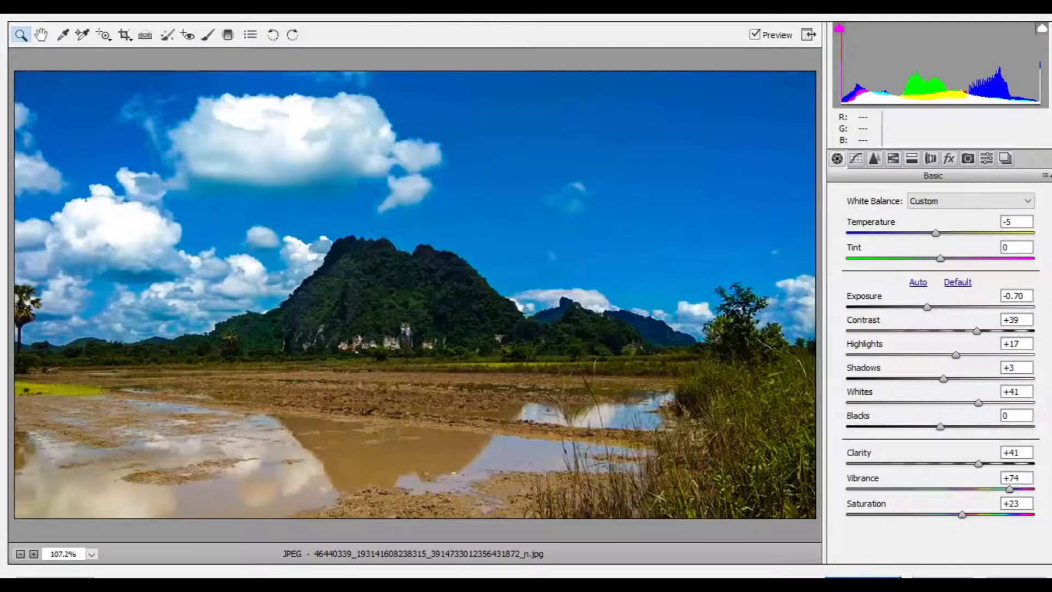
- Reduce the photo's saturation to -11 and clarity to +18, and lower the blacks slightly
{"action": "left_click_drag", "start_coordinate": [962, 515], "coordinate": [931, 515]}
{"action": "left_click_drag", "start_coordinate": [978, 464], "coordinate": [937, 429]}
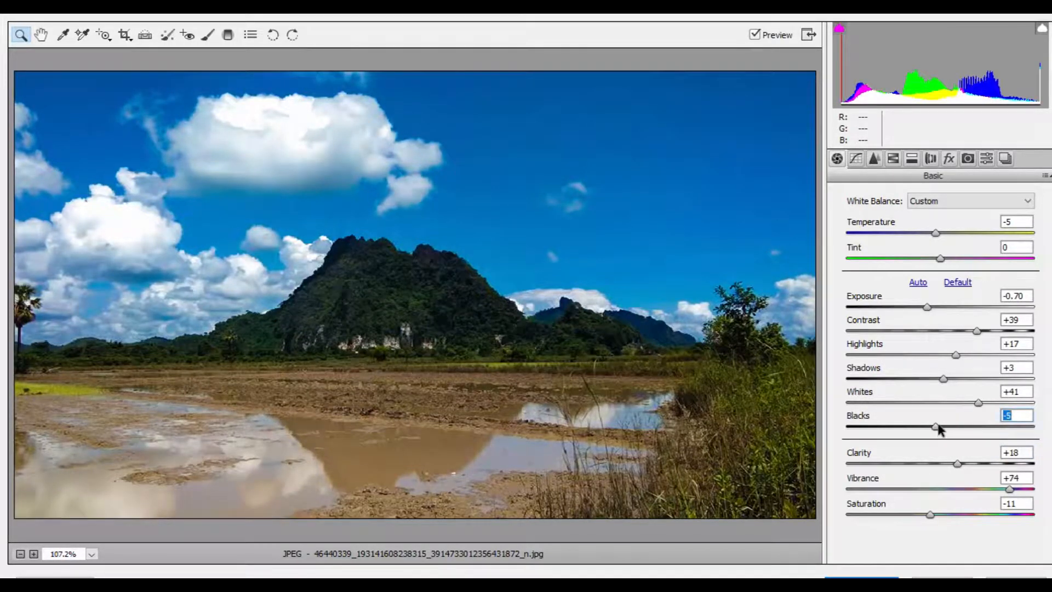
- Shift the photo's blues hue to +8 and its purples hue to -28
{"action": "left_click", "coordinate": [912, 159]}
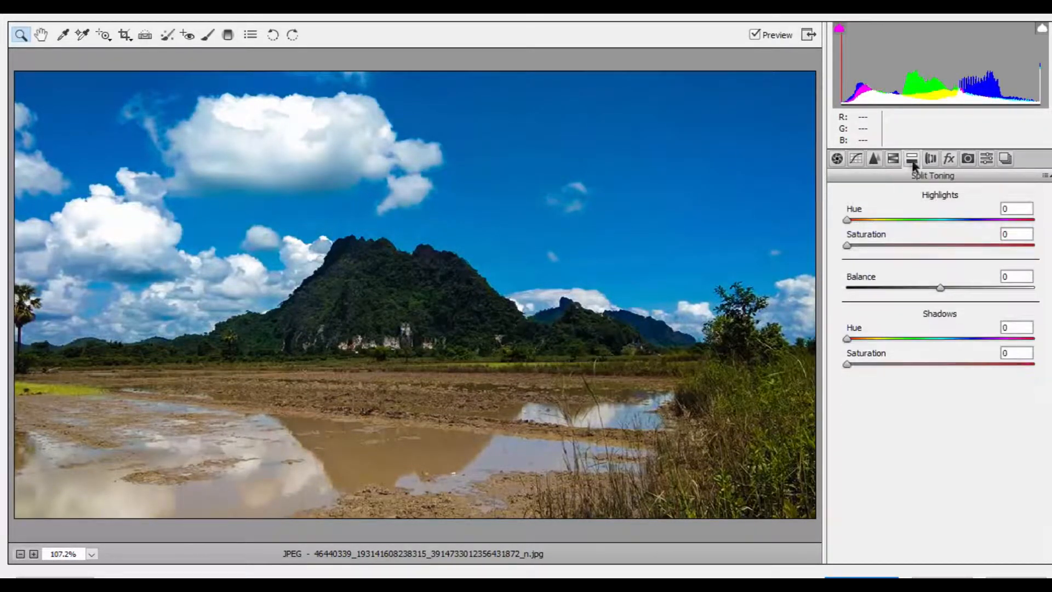
{"action": "left_click", "coordinate": [894, 160]}
{"action": "left_click_drag", "start_coordinate": [939, 394], "coordinate": [878, 429]}
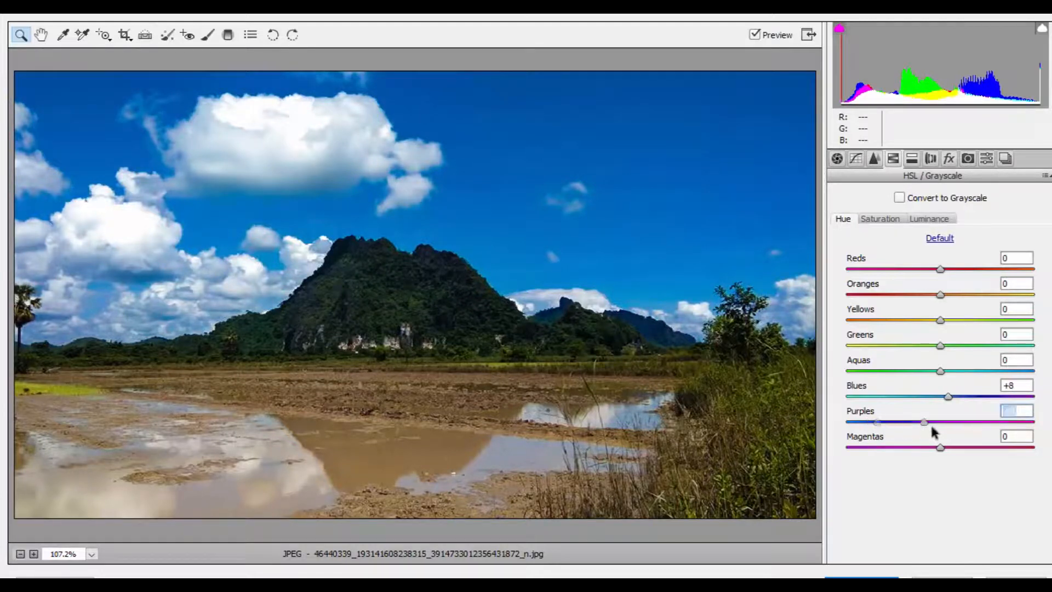
{"action": "left_click", "coordinate": [914, 428]}
- Compare the photo with and without the hue adjustments using the preview
{"action": "left_click", "coordinate": [760, 34]}
{"action": "left_click", "coordinate": [760, 34]}
{"action": "left_click", "coordinate": [759, 34]}
{"action": "left_click", "coordinate": [760, 34]}
{"action": "left_click", "coordinate": [759, 34]}
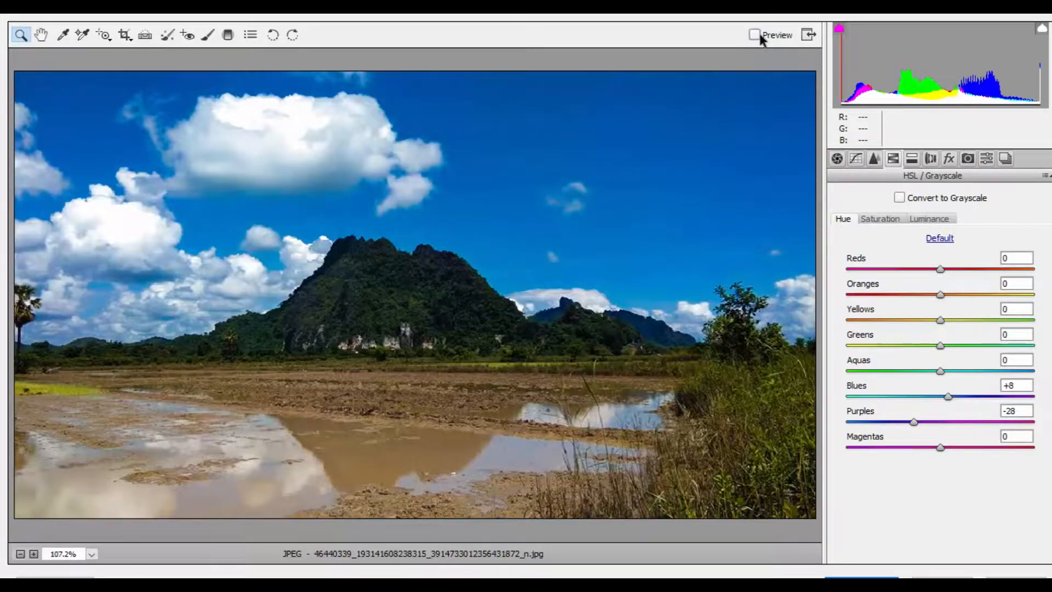
{"action": "left_click", "coordinate": [759, 34]}
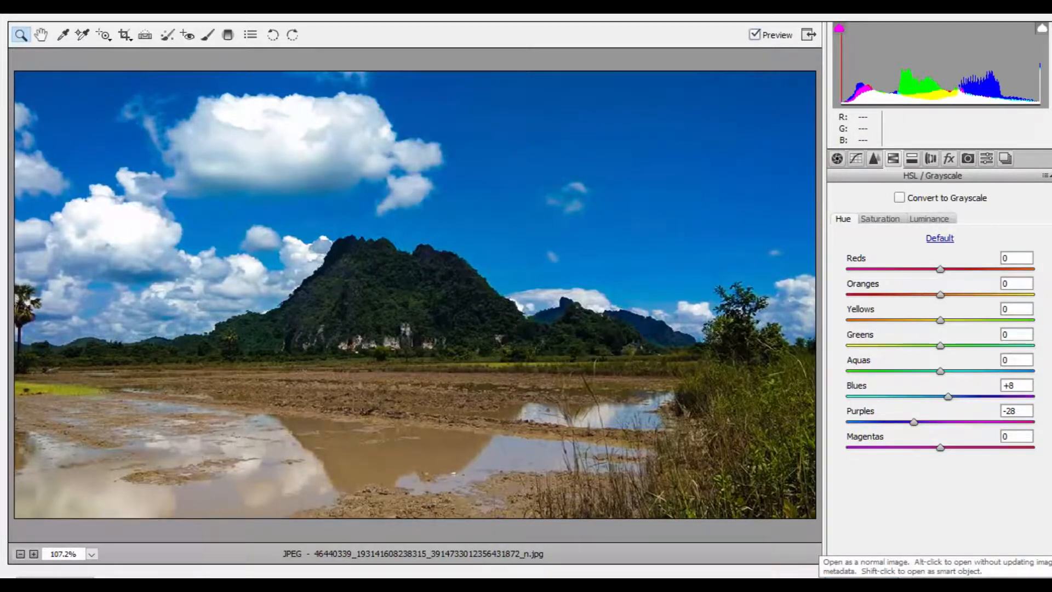
- Open the adjusted photo with its embedded color profile discarded, and convert its background into a regular layer
{"action": "left_click", "coordinate": [868, 583]}
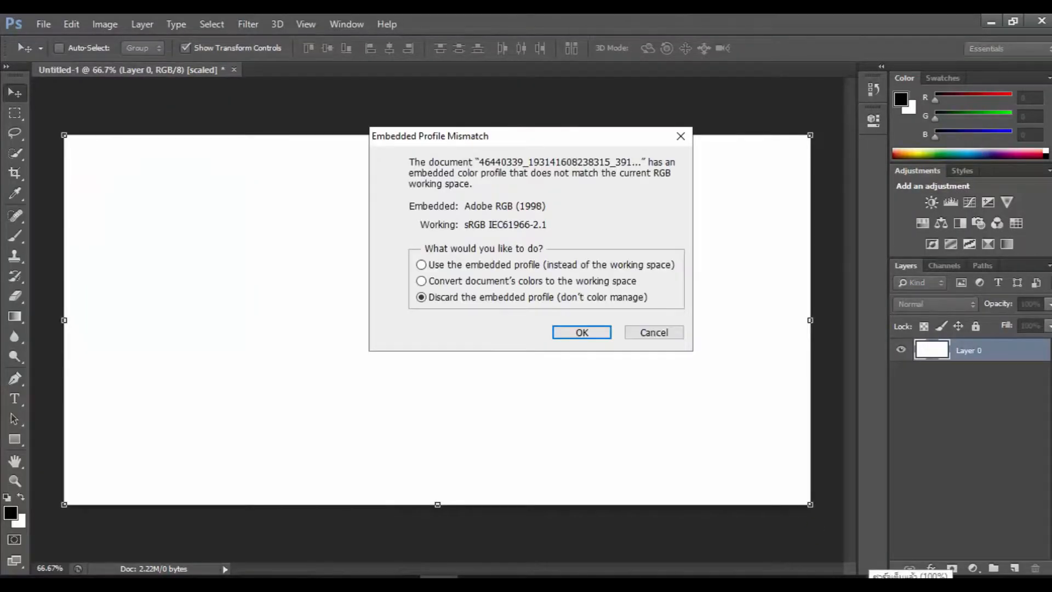
{"action": "left_click", "coordinate": [581, 332]}
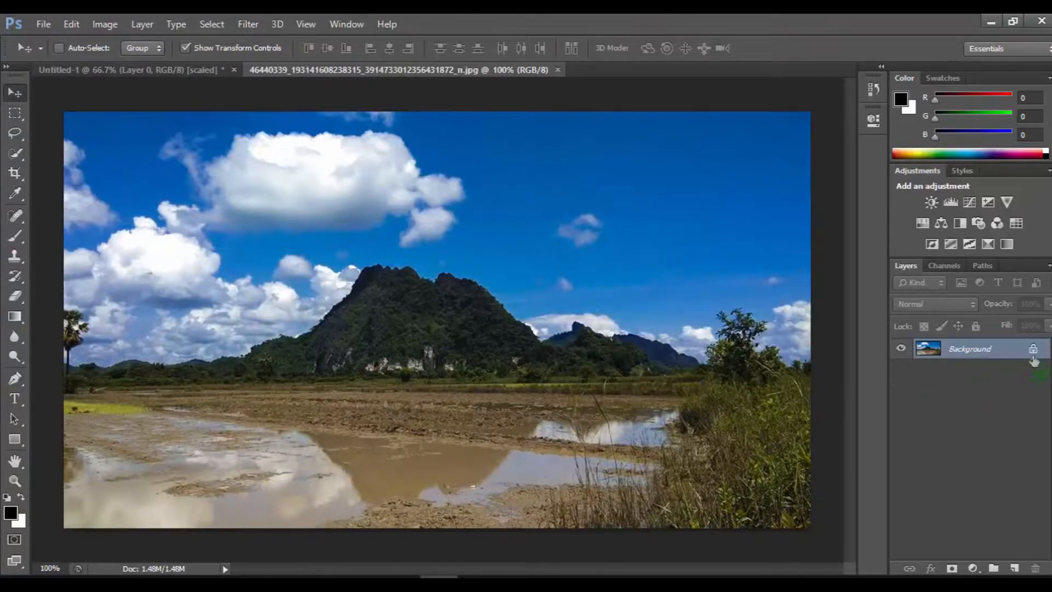
{"action": "double_click", "coordinate": [1034, 355]}
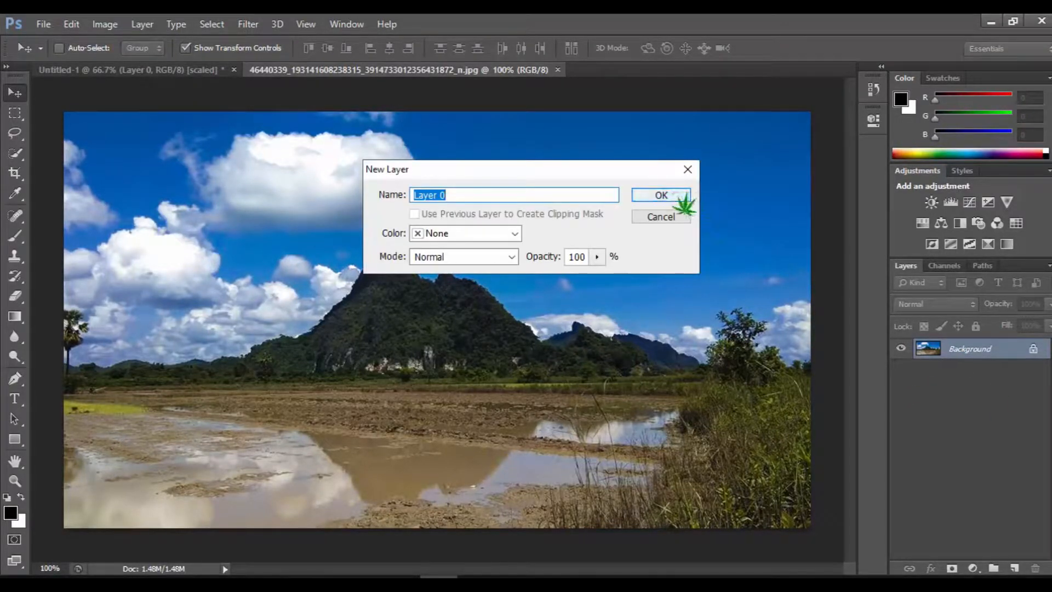
{"action": "left_click", "coordinate": [661, 196]}
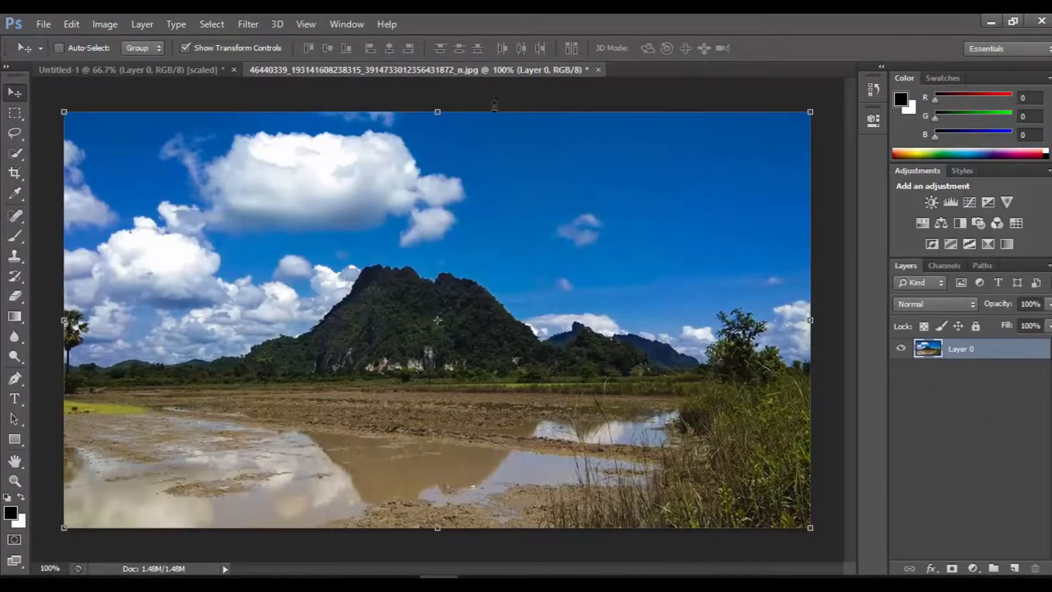
- Copy the landscape photo into the Untitled-1 document and close the original photo without saving it
{"action": "left_click_drag", "start_coordinate": [500, 75], "coordinate": [498, 121]}
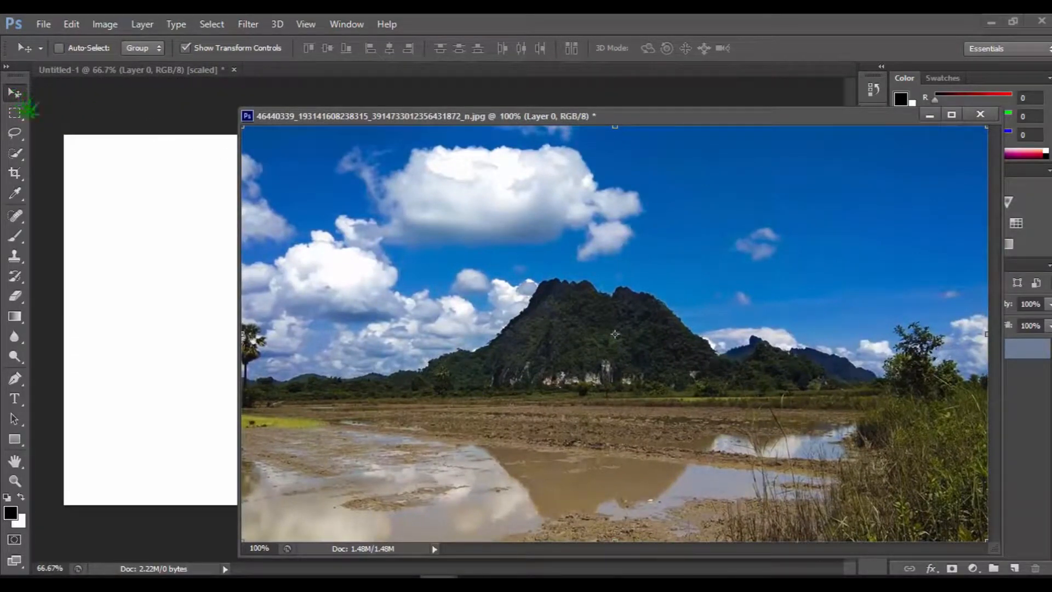
{"action": "left_click_drag", "start_coordinate": [475, 251], "coordinate": [183, 231]}
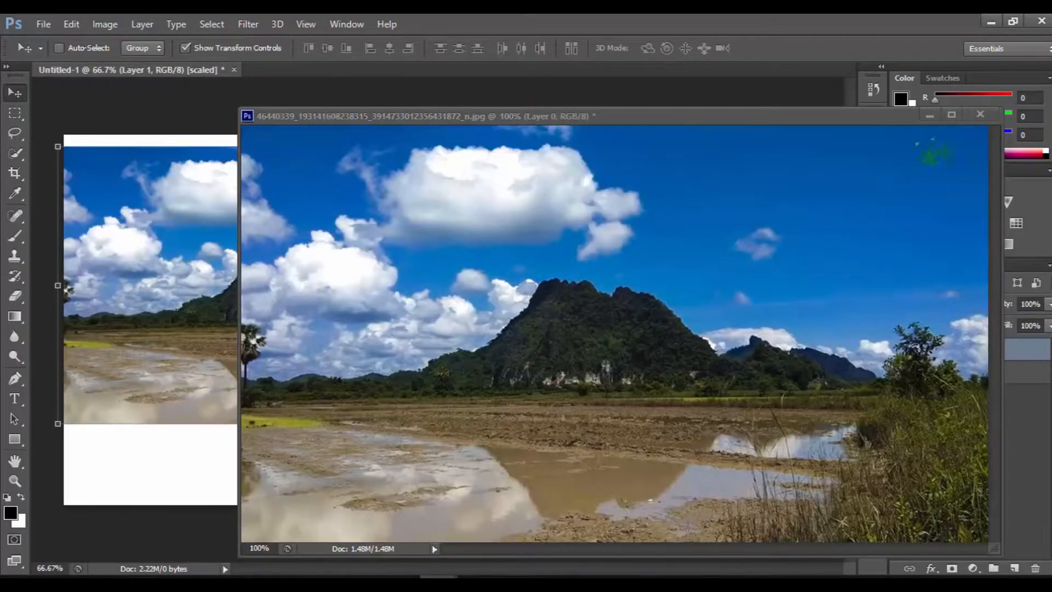
{"action": "left_click", "coordinate": [980, 114]}
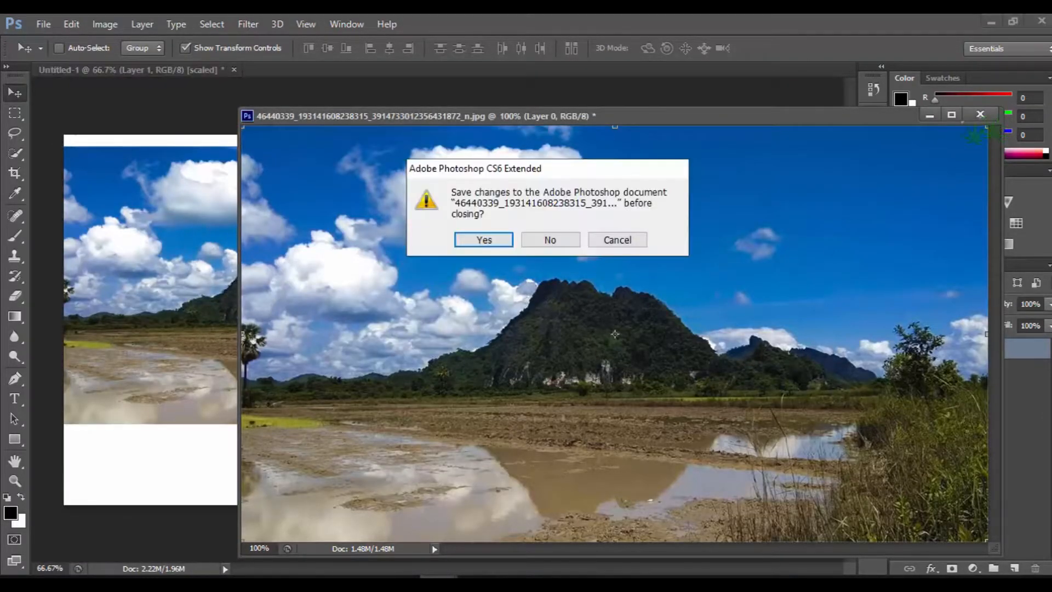
{"action": "left_click", "coordinate": [552, 241]}
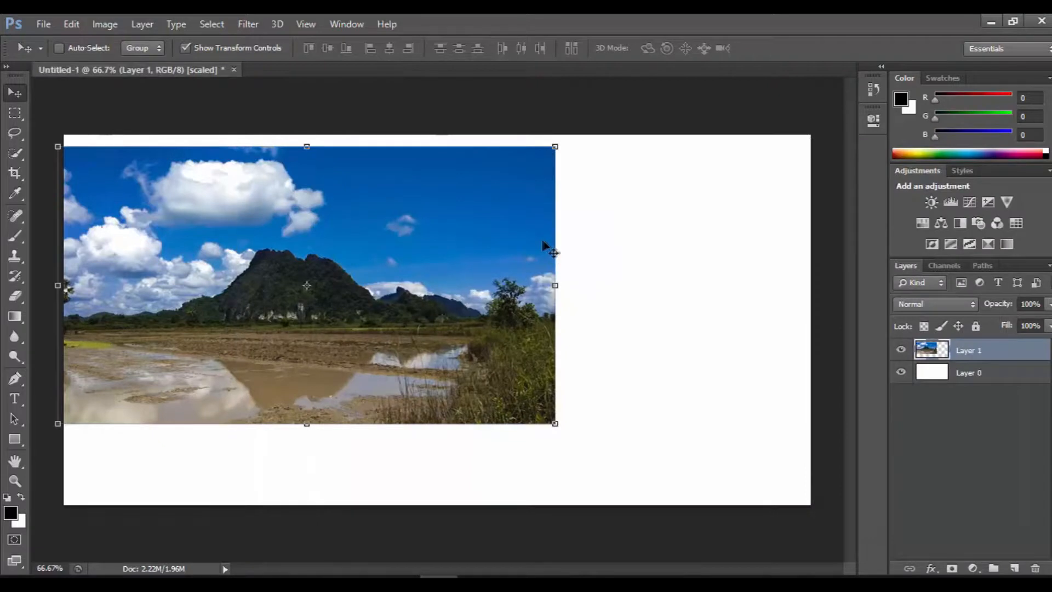
- Stretch the photo layer so its edges meet all four sides of the canvas
{"action": "left_click_drag", "start_coordinate": [552, 290], "coordinate": [810, 278]}
{"action": "left_click_drag", "start_coordinate": [434, 146], "coordinate": [434, 135]}
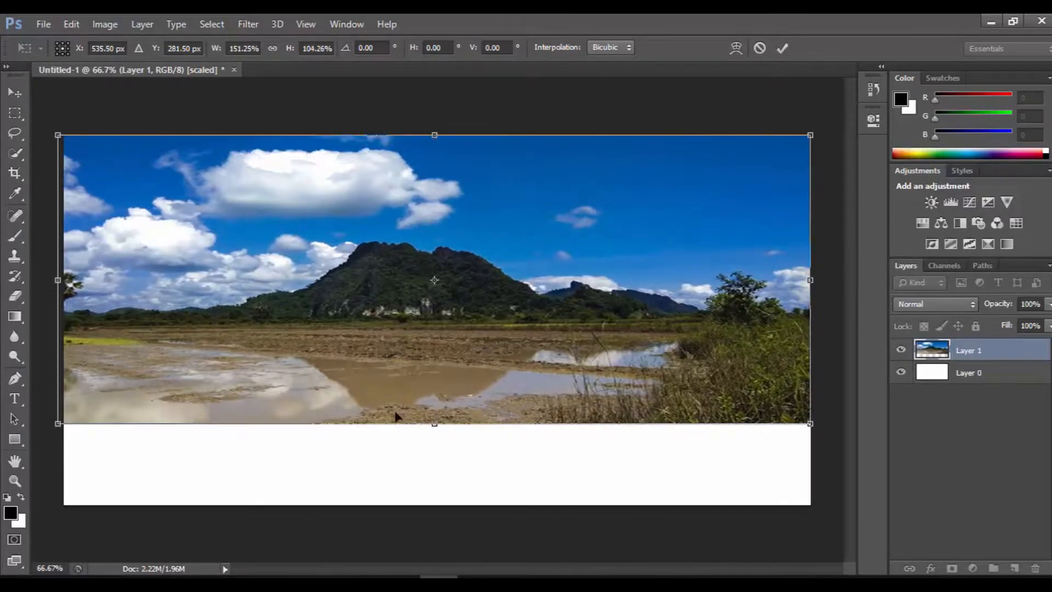
{"action": "left_click_drag", "start_coordinate": [437, 422], "coordinate": [436, 504]}
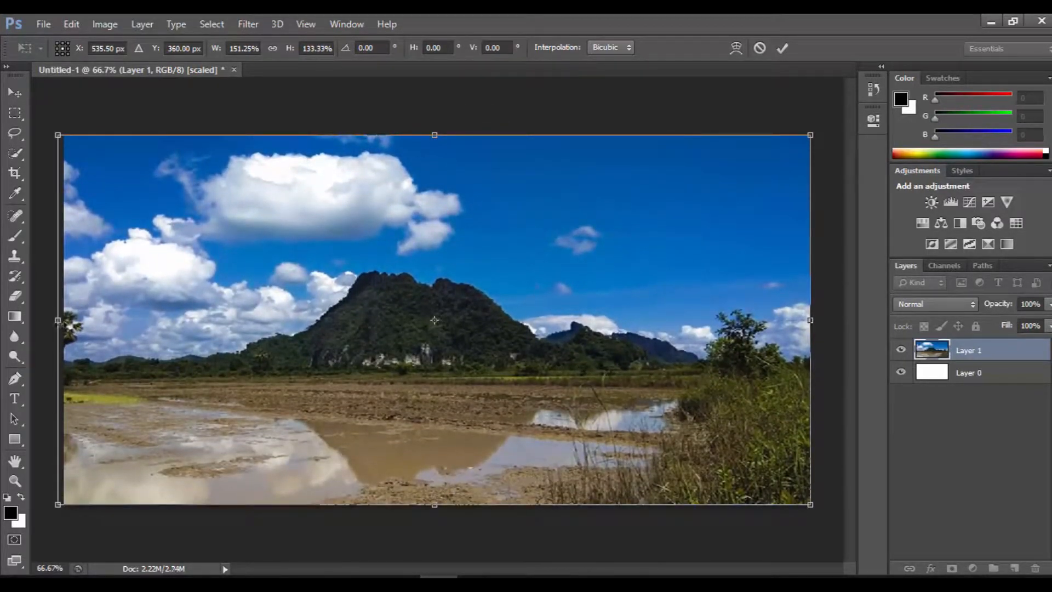
{"action": "left_click_drag", "start_coordinate": [58, 319], "coordinate": [65, 320]}
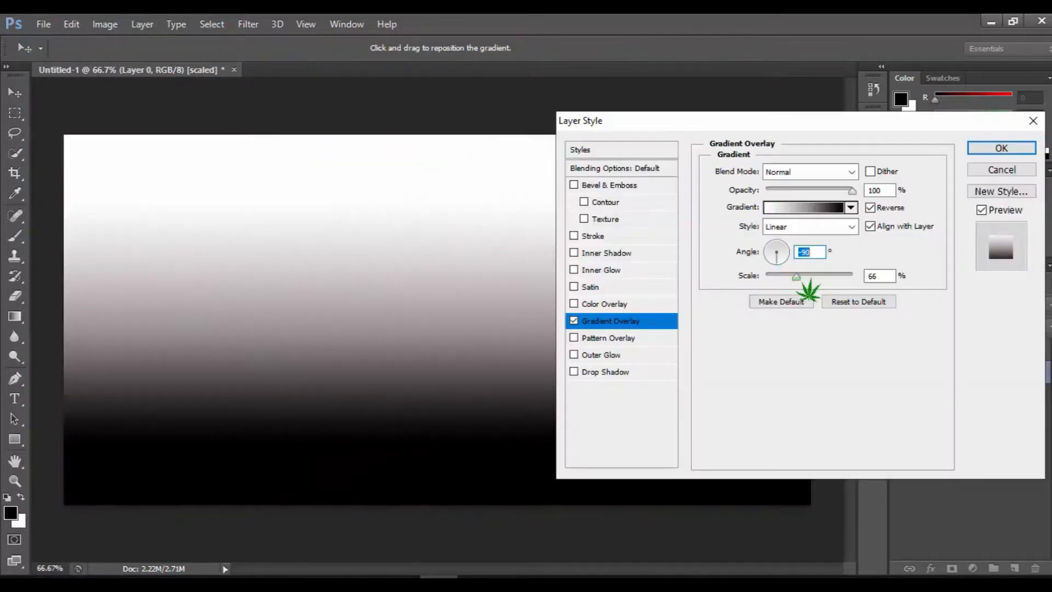
- Apply a reversed linear gradient overlay at -90° and 115% scale to Layer 0, and show the photo layer again
{"action": "left_click", "coordinate": [1001, 148]}
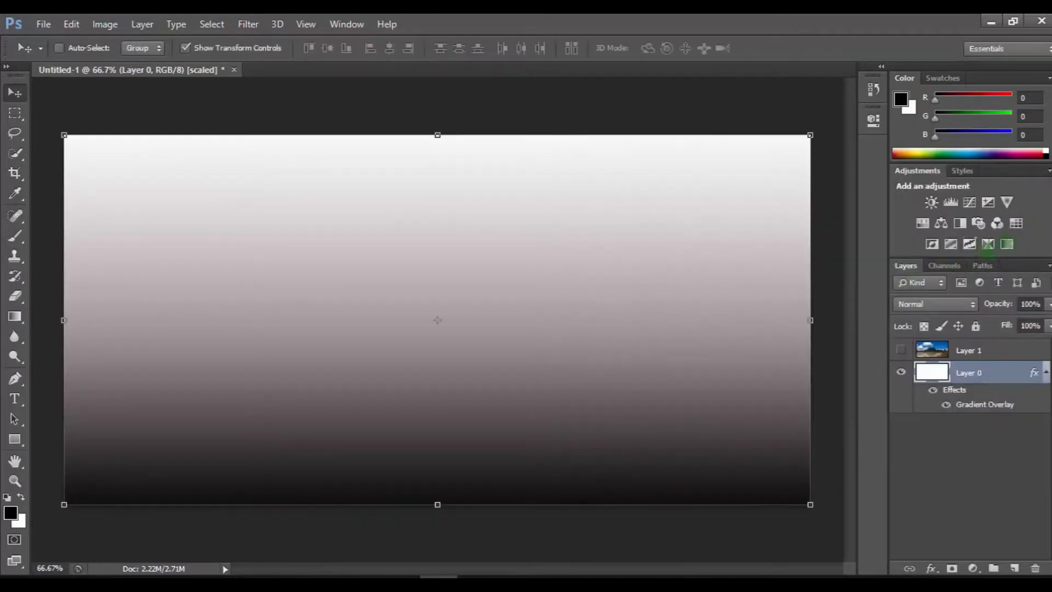
{"action": "left_click", "coordinate": [901, 350]}
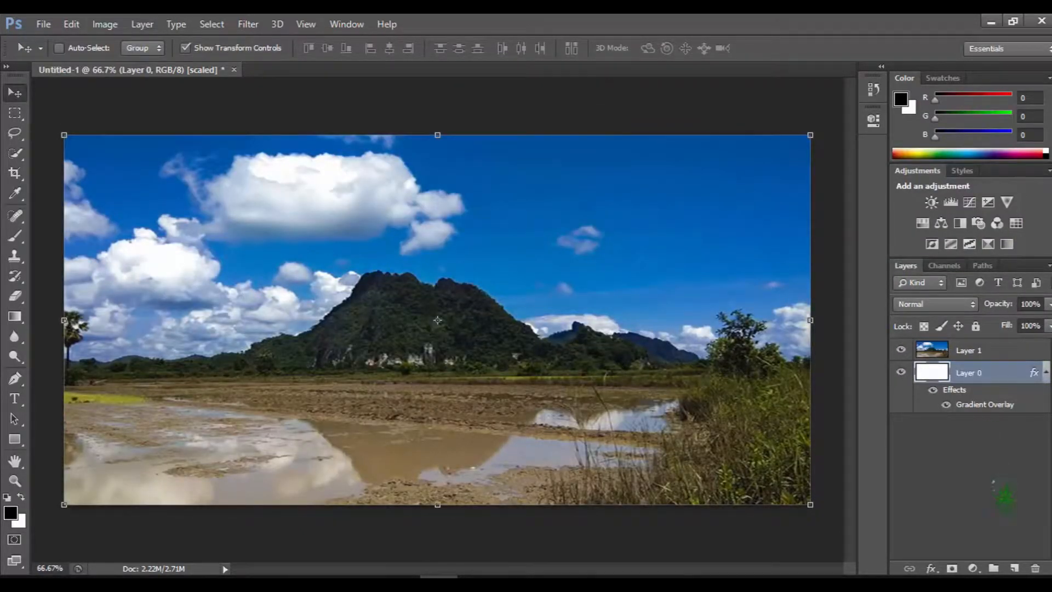
- Add a new empty layer directly above the photo layer
{"action": "left_click", "coordinate": [1010, 351]}
{"action": "left_click", "coordinate": [1015, 568]}
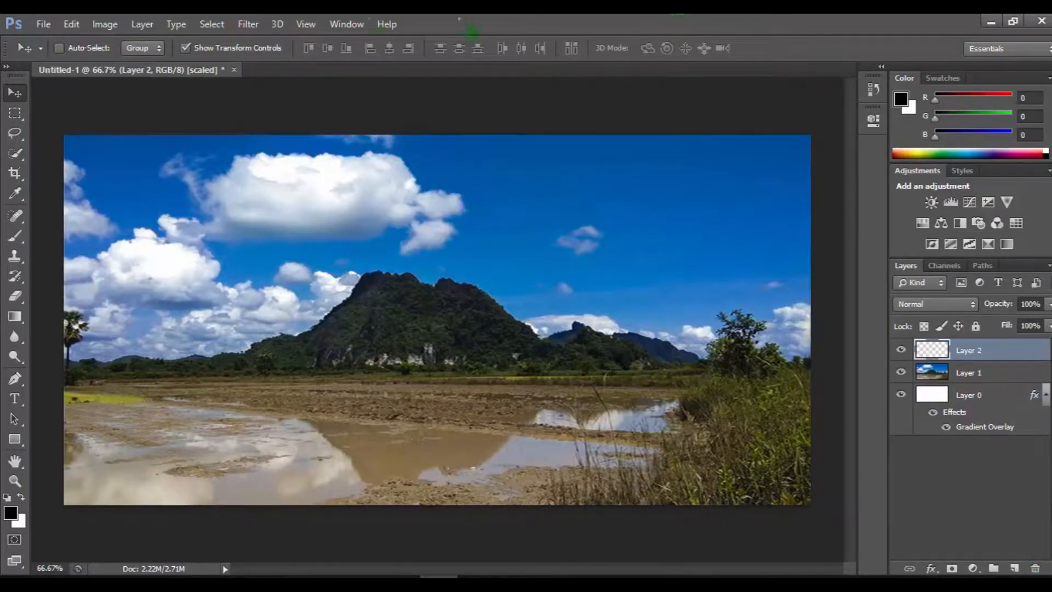
- Set the Type tool to the Cold Warm font at 140 pt
{"action": "left_click", "coordinate": [19, 400]}
{"action": "left_click", "coordinate": [166, 49]}
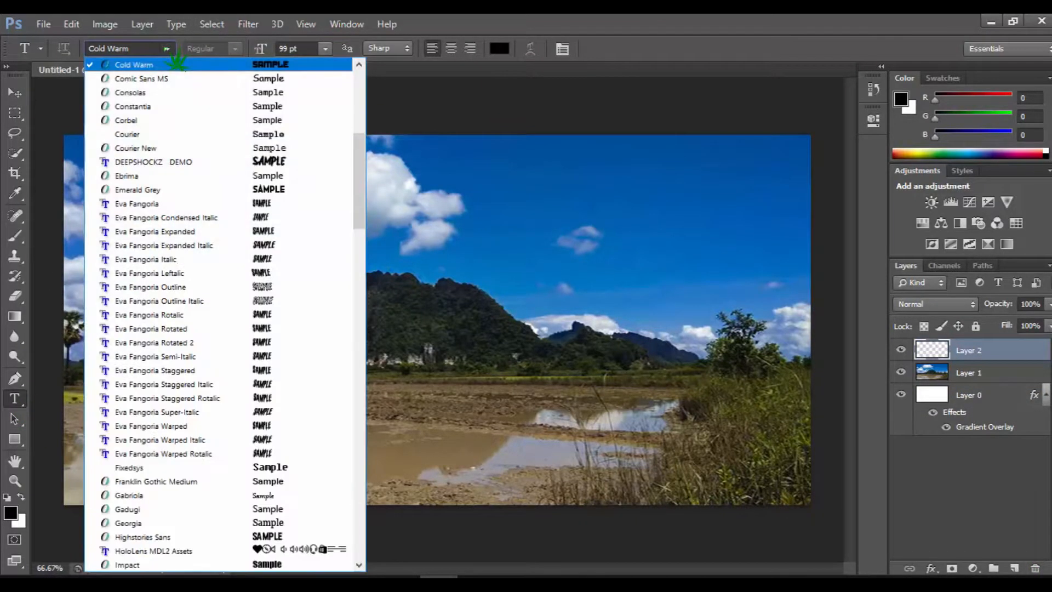
{"action": "left_click_drag", "start_coordinate": [356, 216], "coordinate": [383, 176]}
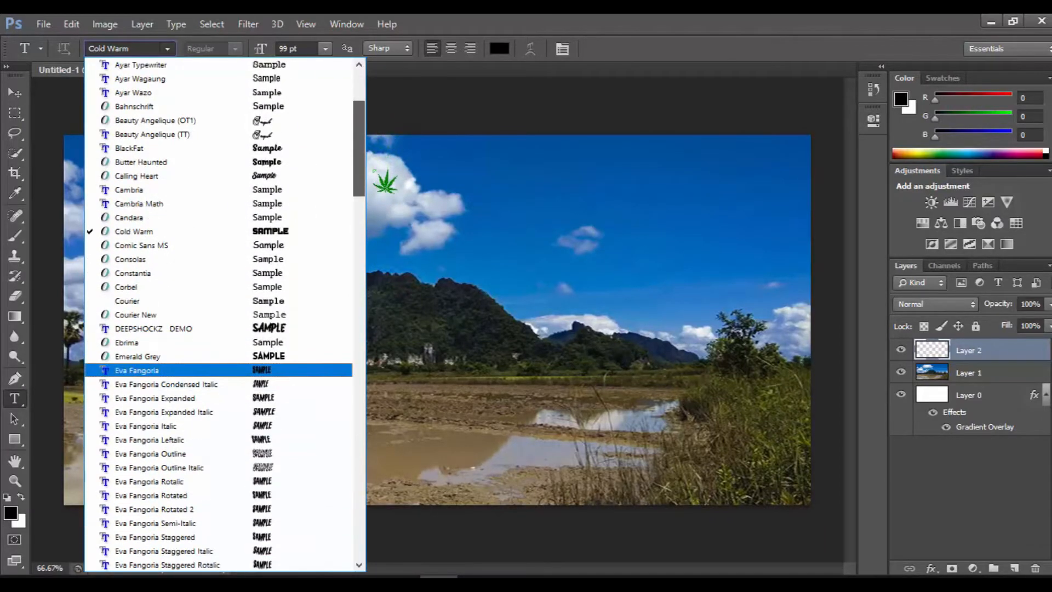
{"action": "left_click", "coordinate": [286, 233]}
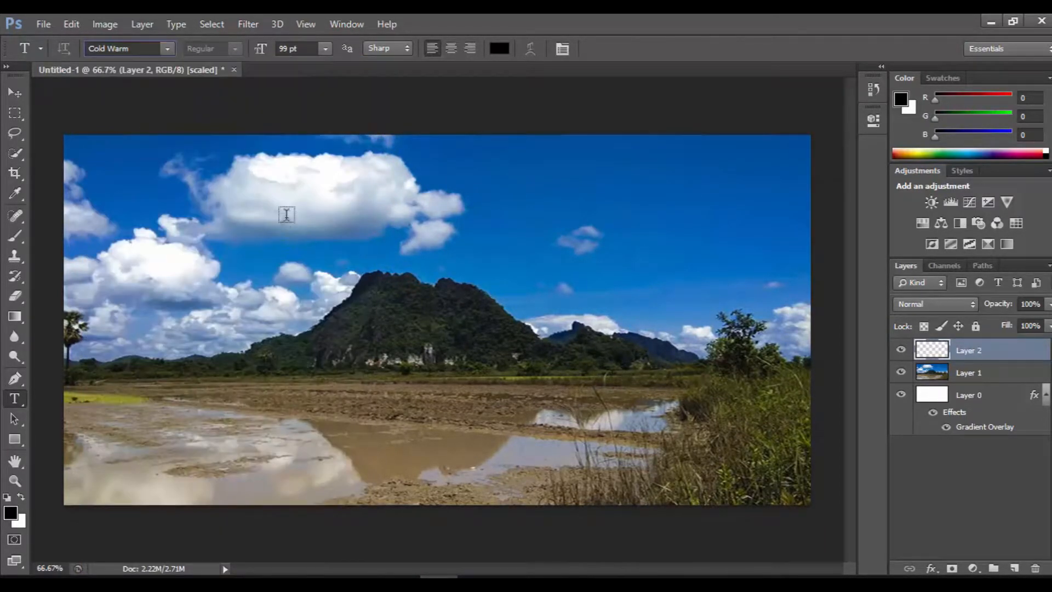
{"action": "left_click", "coordinate": [326, 49]}
{"action": "left_click", "coordinate": [288, 50]}
{"action": "left_click_drag", "start_coordinate": [265, 53], "coordinate": [275, 57]}
- Add the text 2019 over the photo and move it down across the mountain
{"action": "left_click", "coordinate": [164, 316]}
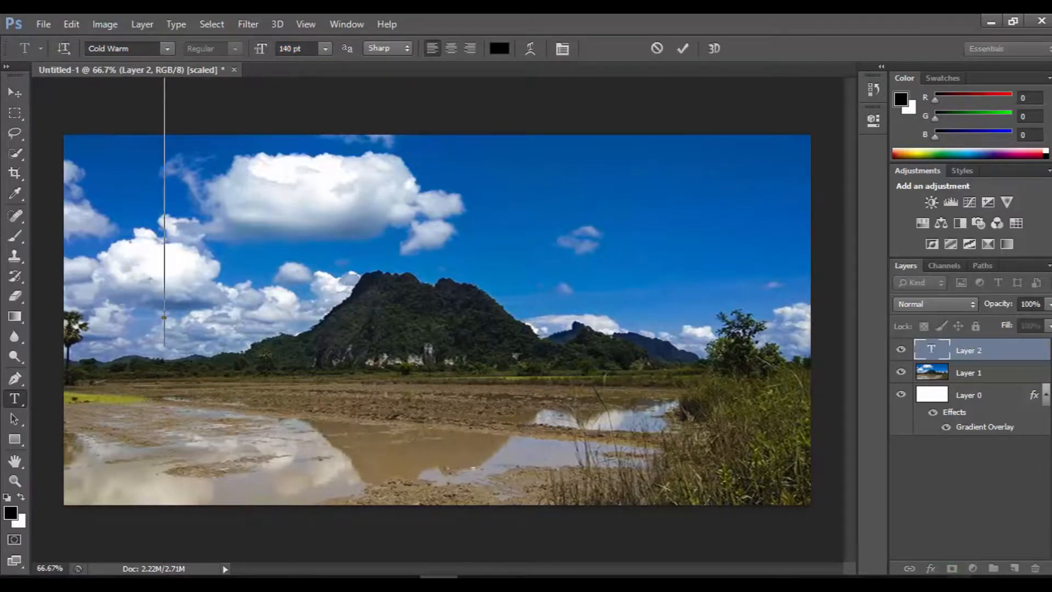
{"action": "left_click", "coordinate": [959, 577]}
{"action": "left_click", "coordinate": [165, 564]}
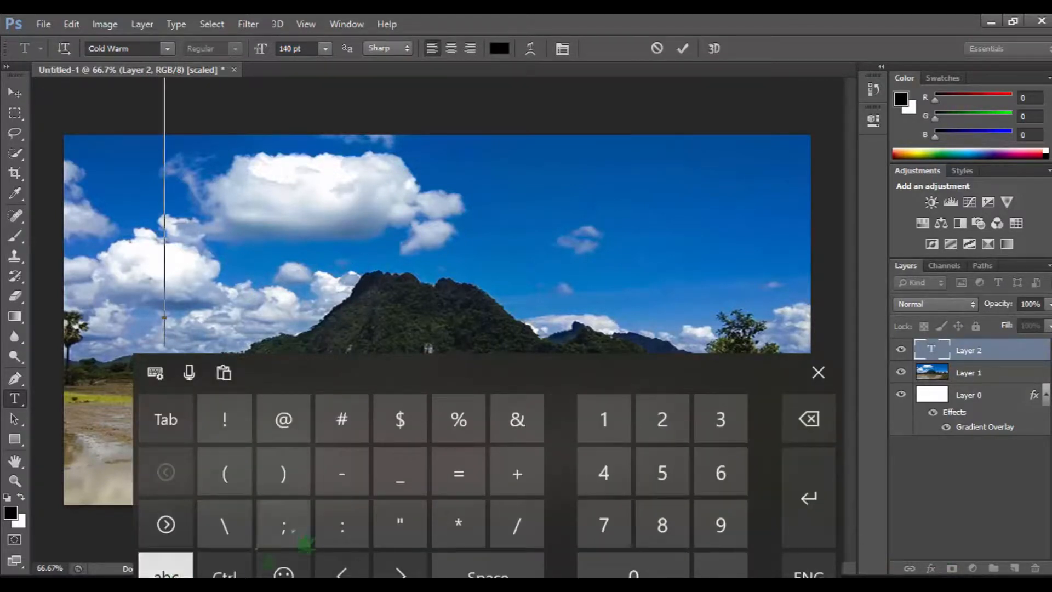
{"action": "left_click", "coordinate": [662, 419]}
{"action": "left_click", "coordinate": [633, 570]}
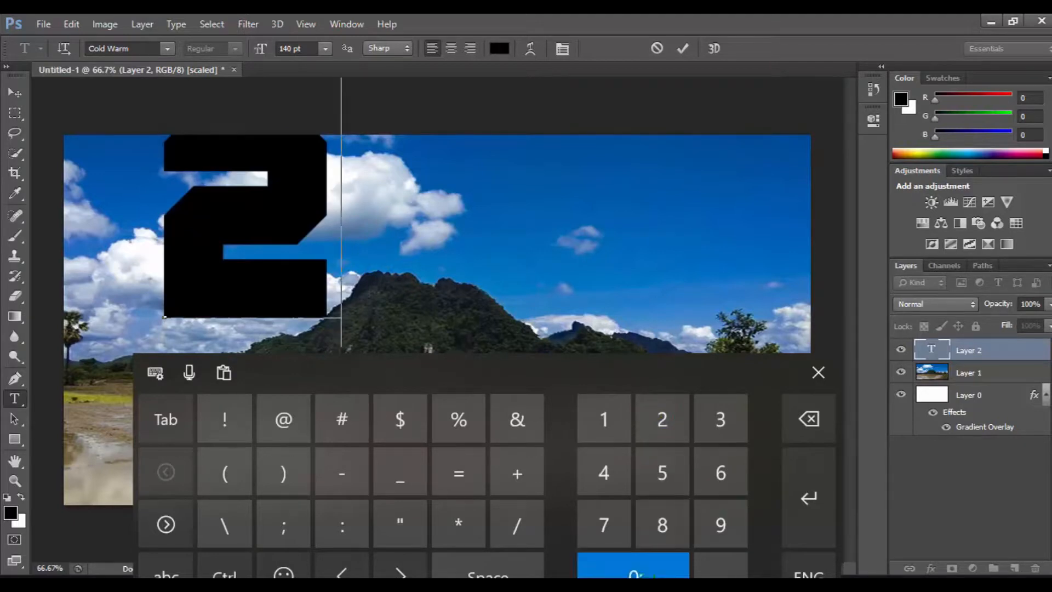
{"action": "left_click", "coordinate": [604, 425]}
{"action": "left_click", "coordinate": [721, 526]}
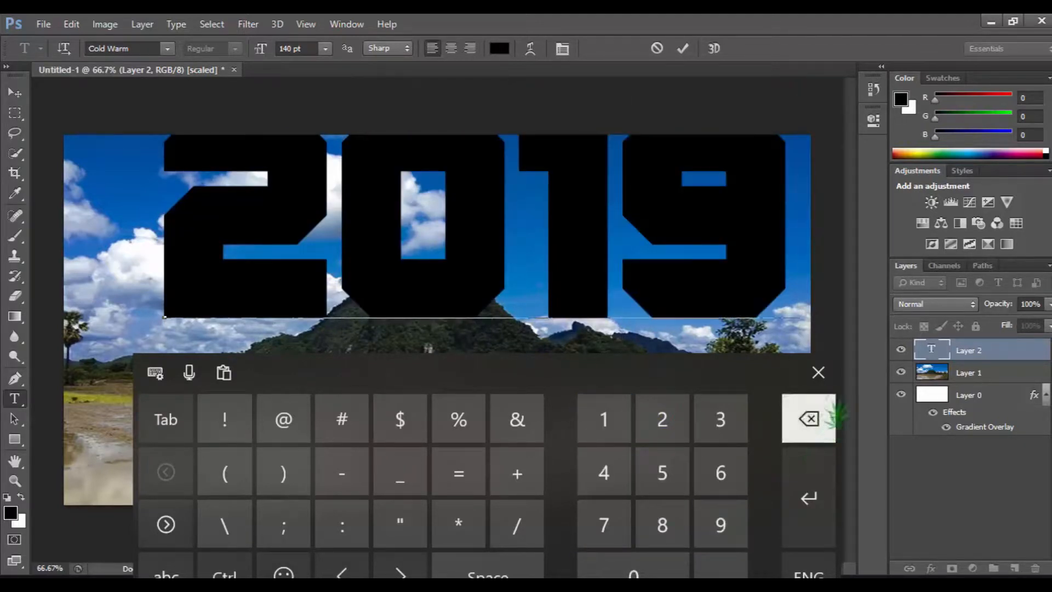
{"action": "left_click", "coordinate": [818, 372]}
{"action": "left_click_drag", "start_coordinate": [457, 385], "coordinate": [398, 481]}
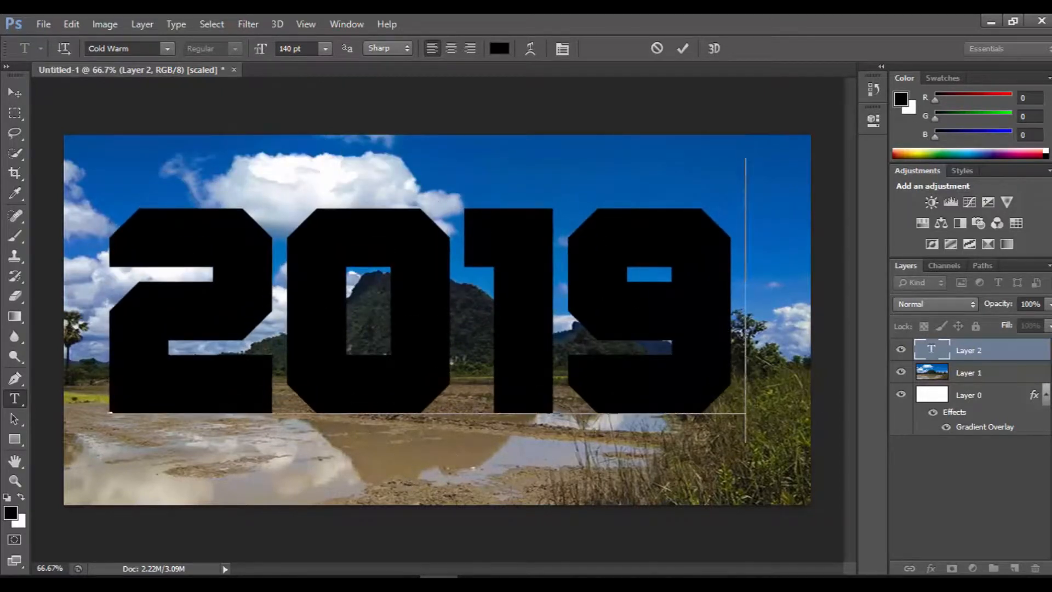
- Enlarge the 2019 text to 149 pt, commit it and shift it slightly so it is horizontally centred on the canvas
{"action": "double_click", "coordinate": [932, 349]}
{"action": "left_click_drag", "start_coordinate": [261, 53], "coordinate": [270, 60]}
{"action": "left_click", "coordinate": [683, 49]}
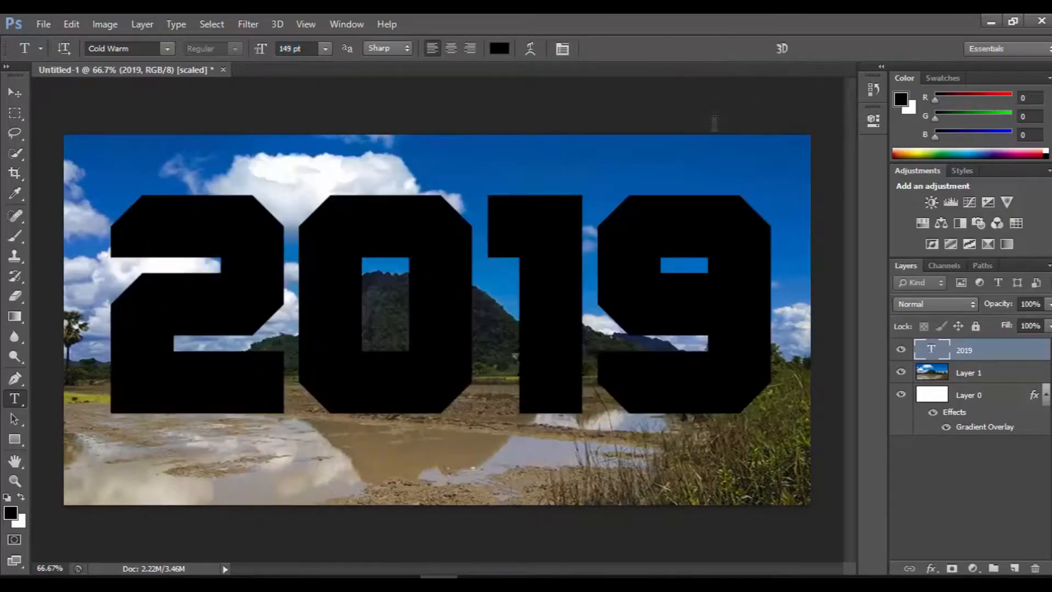
{"action": "key", "text": "v"}
{"action": "mouse_move", "coordinate": [424, 239]}
{"action": "left_mouse_down"}
{"action": "mouse_move", "coordinate": [417, 219]}
{"action": "mouse_move", "coordinate": [408, 231]}
{"action": "mouse_move", "coordinate": [417, 226]}
{"action": "left_mouse_up"}
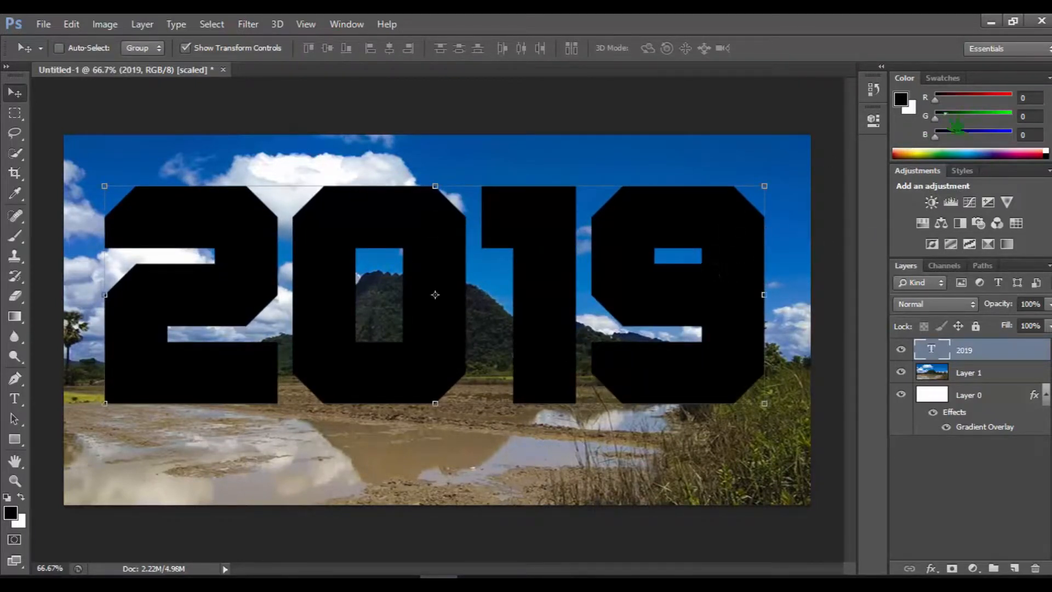
- Move the photo layer above the 2019 text layer and clip it to the text with a clipping mask
{"action": "left_click", "coordinate": [1001, 373]}
{"action": "left_click_drag", "start_coordinate": [1000, 372], "coordinate": [1001, 347]}
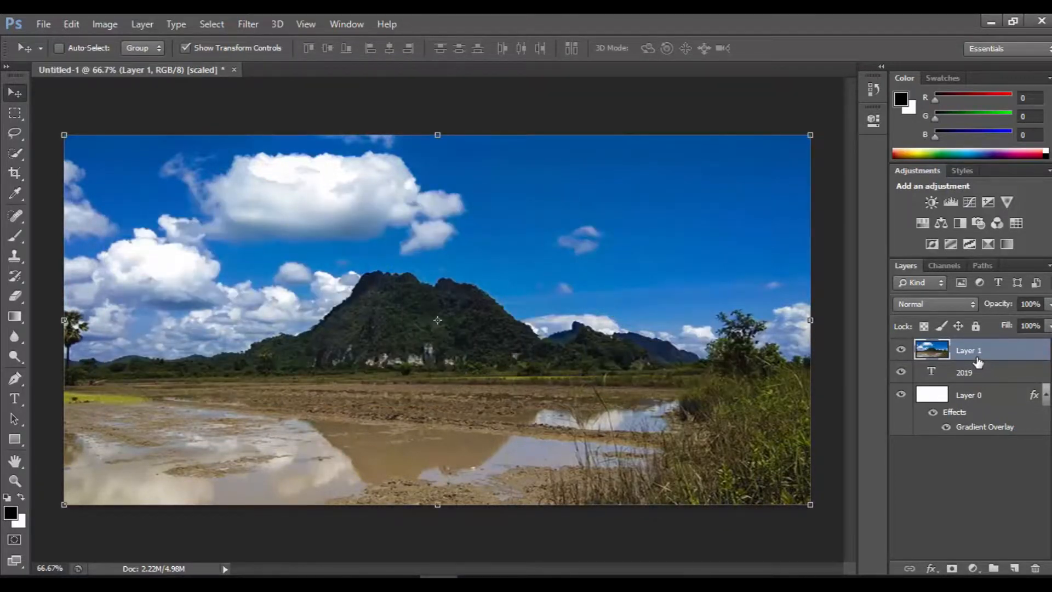
{"action": "right_click", "coordinate": [1005, 349]}
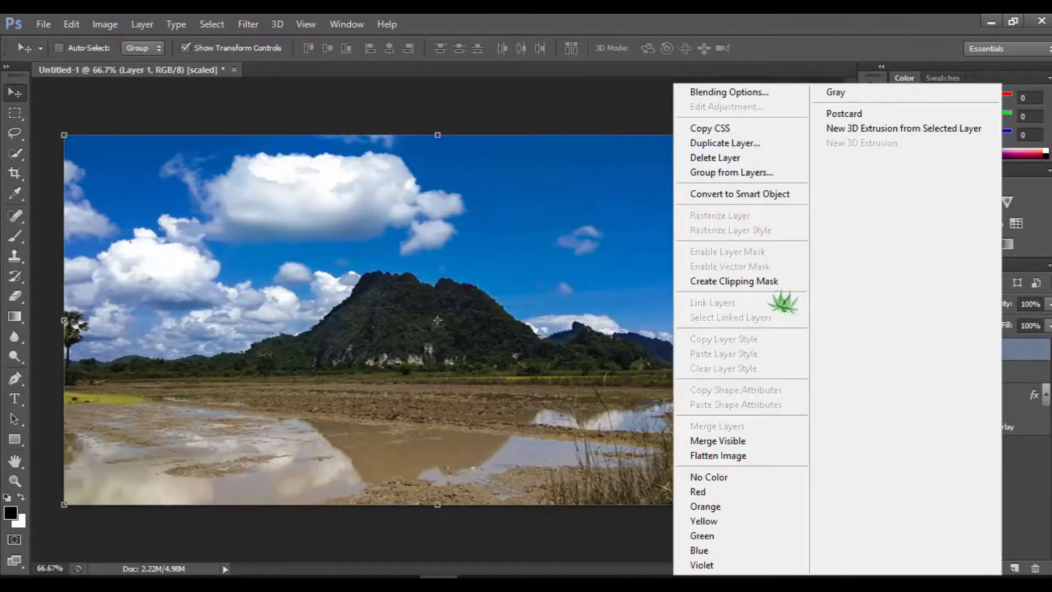
{"action": "left_click", "coordinate": [789, 281]}
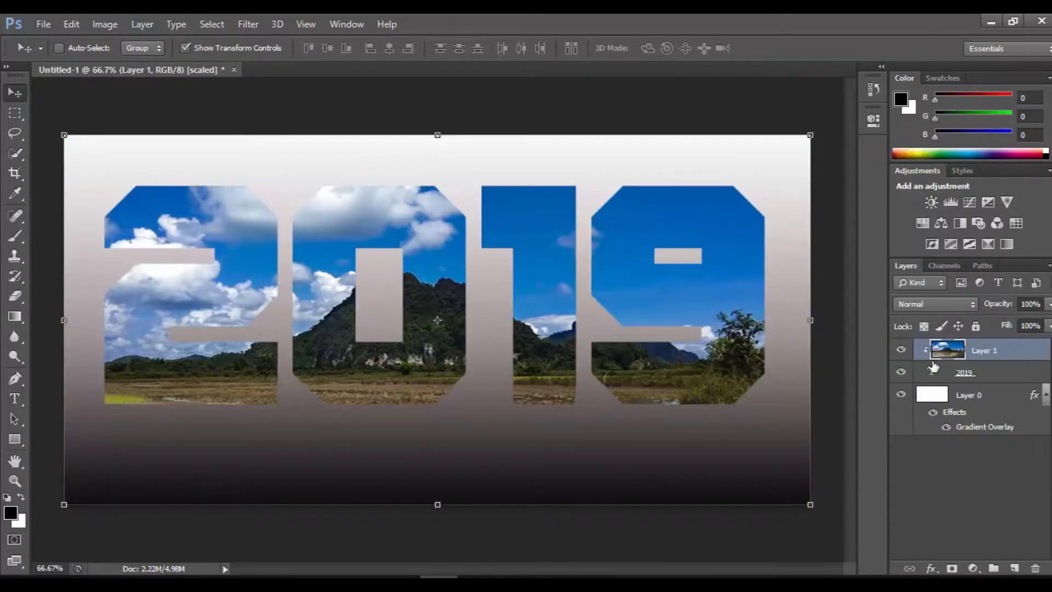
- Open the layer style presets for the 2019 text layer and append the Web Styles set to them
{"action": "left_click", "coordinate": [940, 376]}
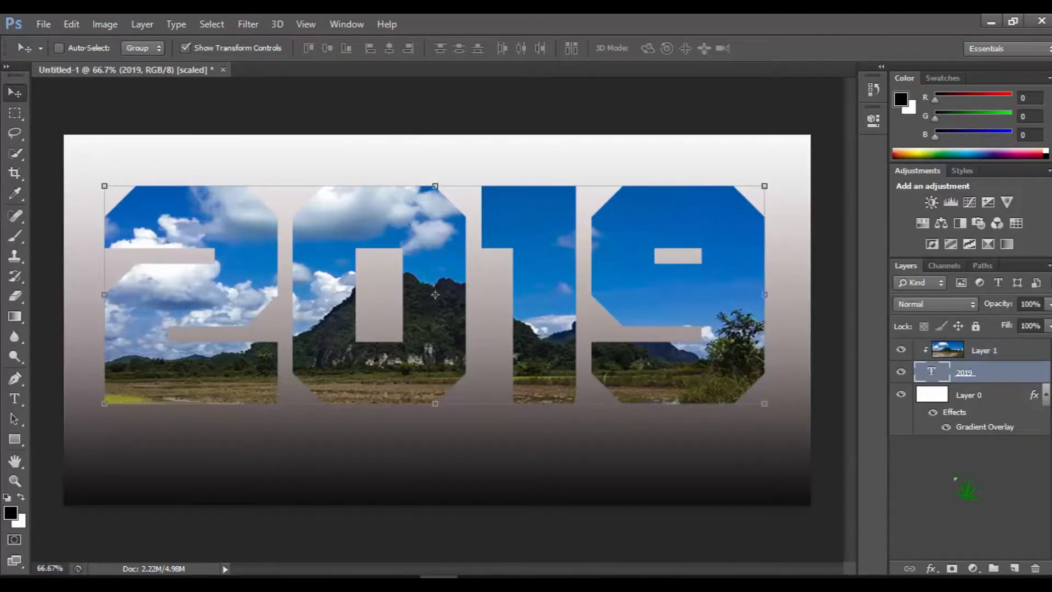
{"action": "left_click", "coordinate": [931, 569]}
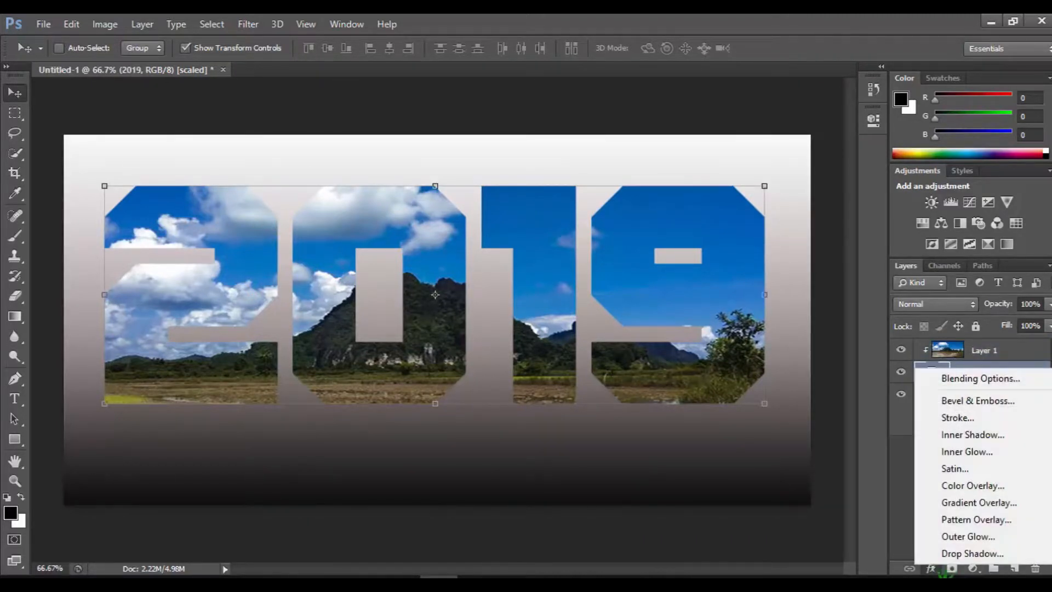
{"action": "left_click", "coordinate": [973, 384]}
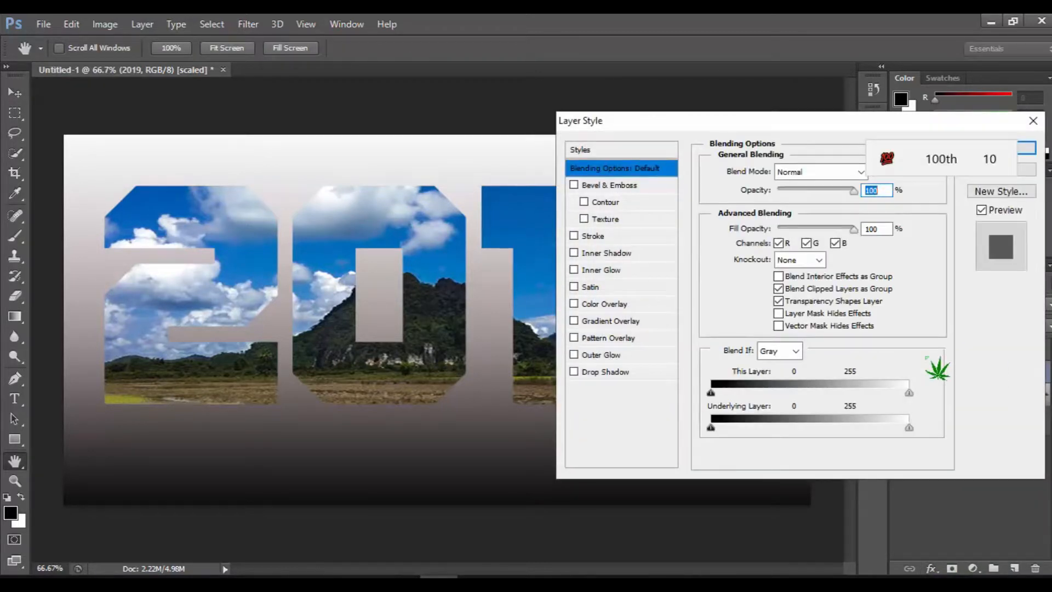
{"action": "left_click", "coordinate": [633, 151]}
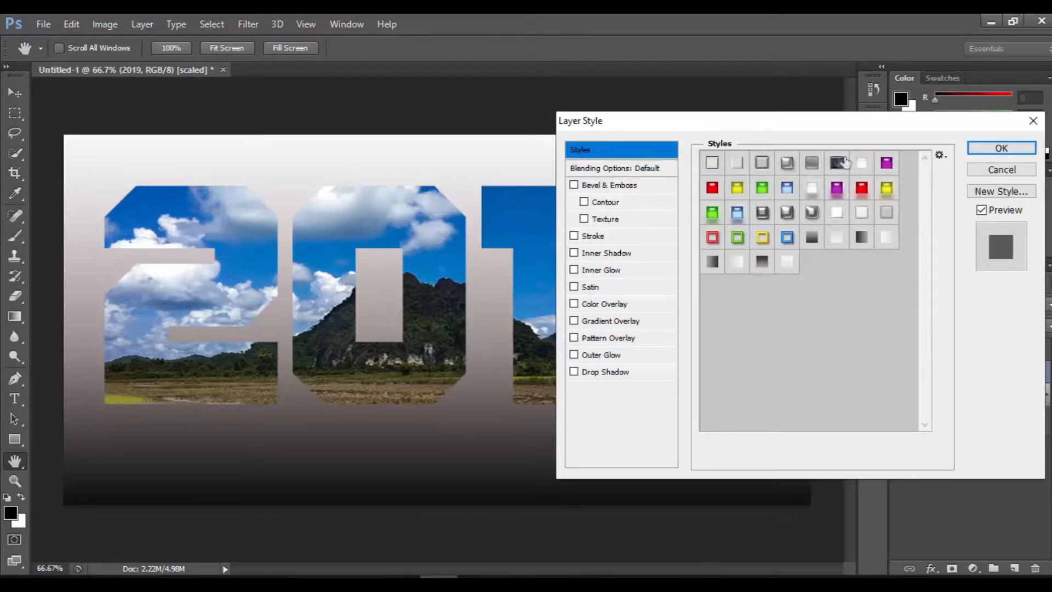
{"action": "left_click", "coordinate": [940, 155]}
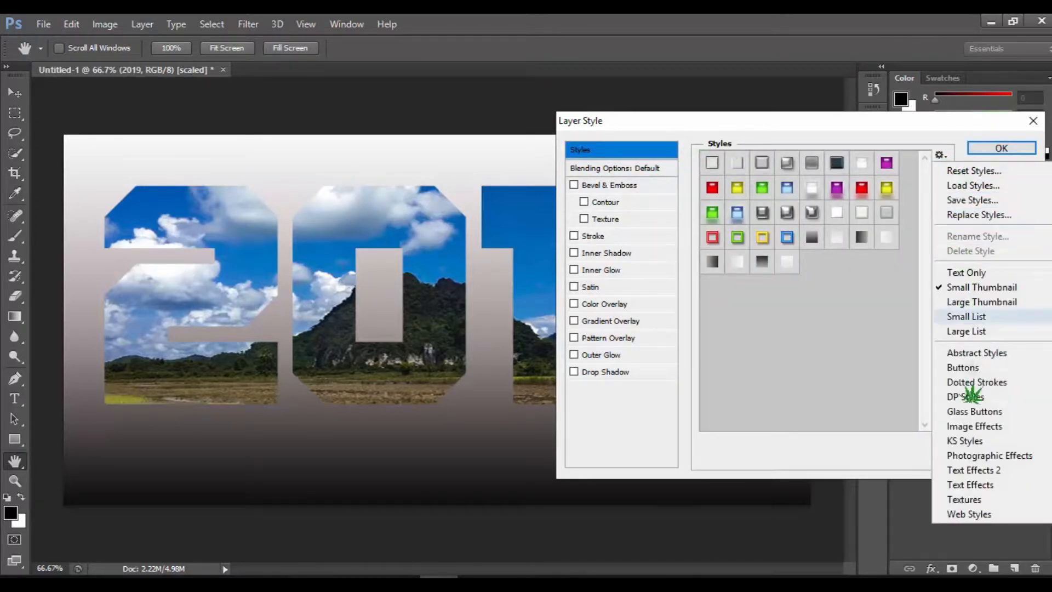
{"action": "left_click", "coordinate": [996, 516]}
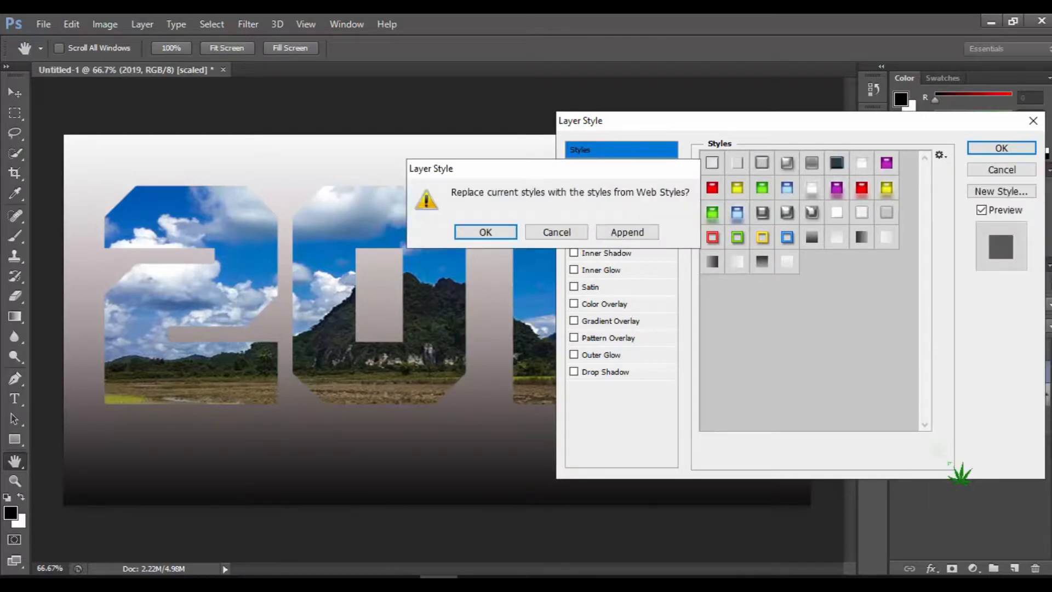
{"action": "left_click", "coordinate": [624, 231]}
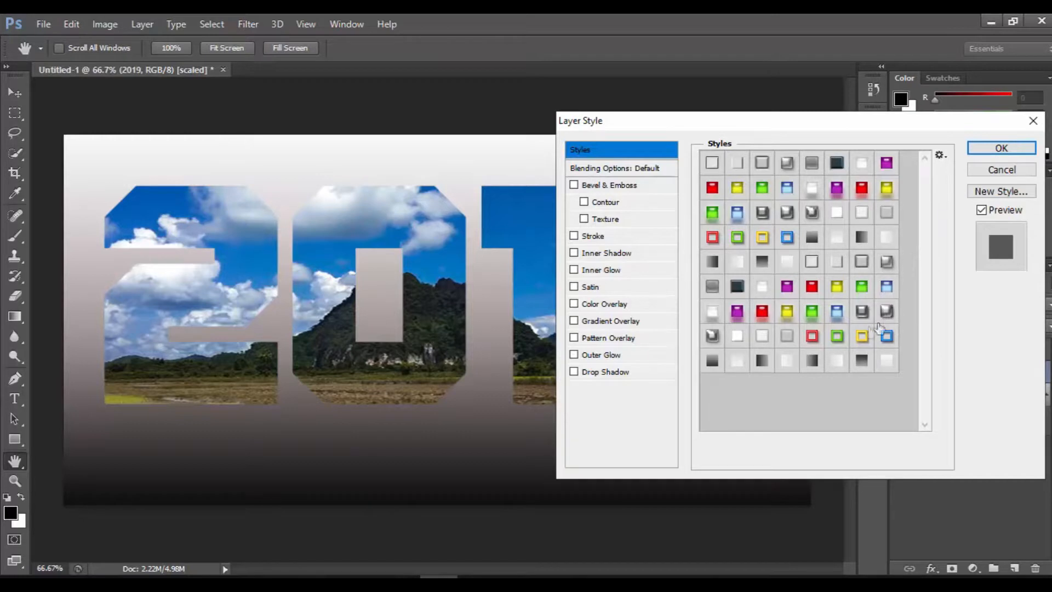
- Try several glossy chrome, coloured and dark presets from the Web Styles set on the 2019 text
{"action": "left_click", "coordinate": [862, 311]}
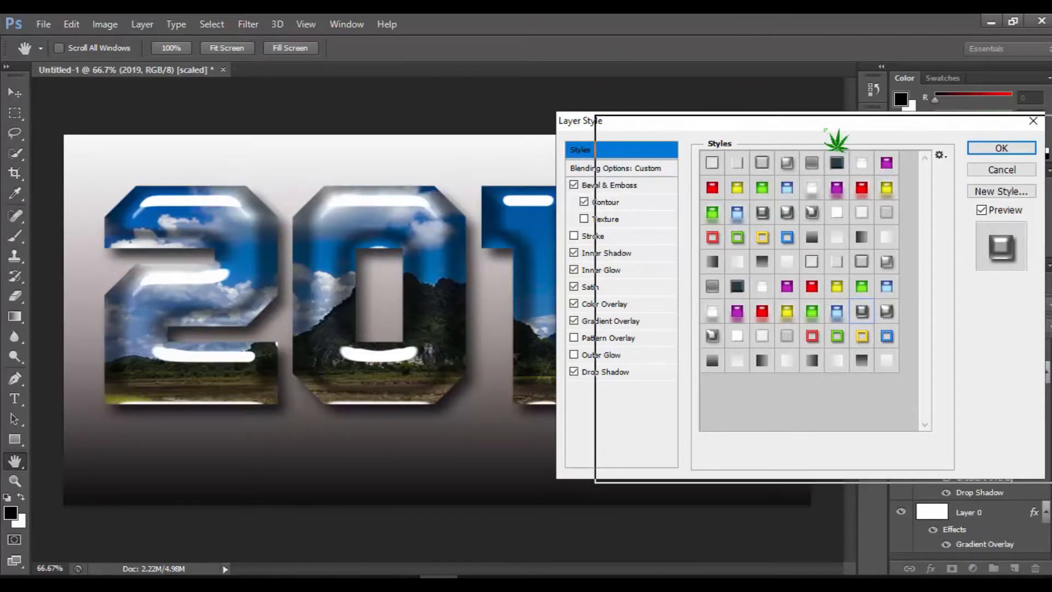
{"action": "left_click_drag", "start_coordinate": [822, 127], "coordinate": [861, 131]}
{"action": "left_click", "coordinate": [927, 316]}
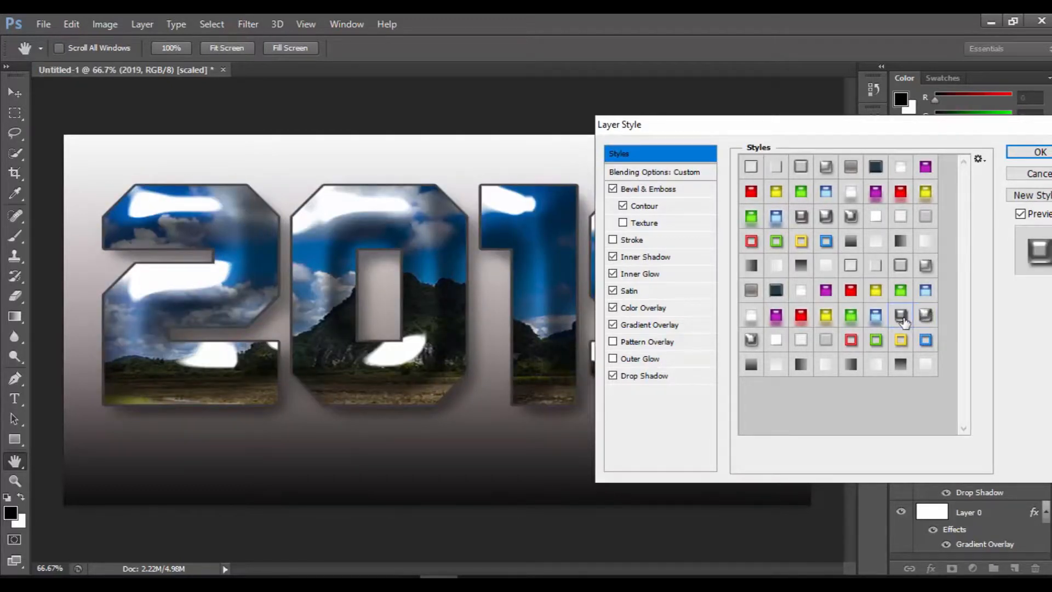
{"action": "left_click", "coordinate": [901, 318]}
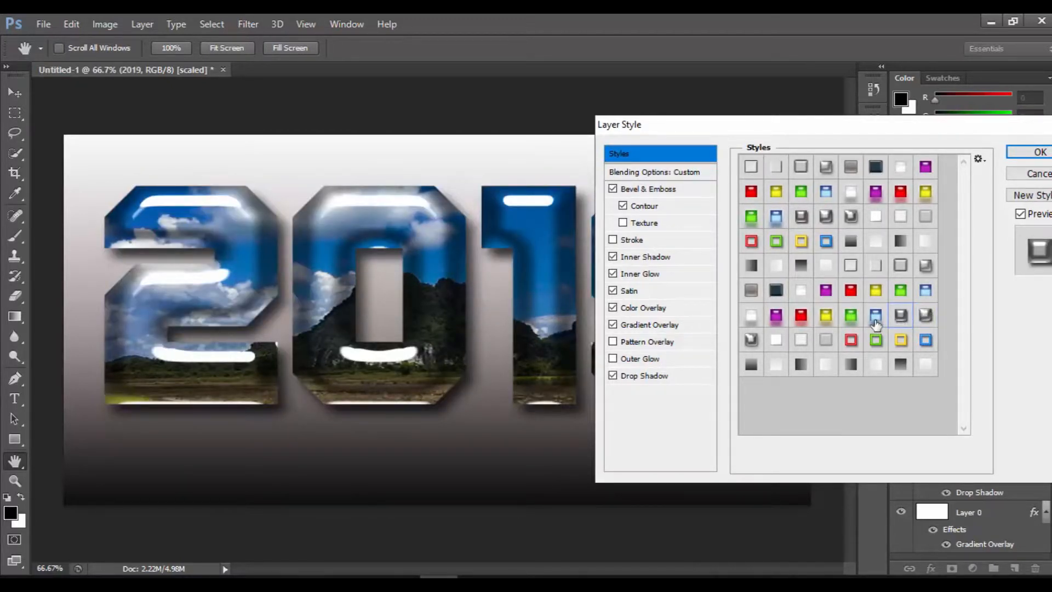
{"action": "left_click", "coordinate": [876, 316]}
{"action": "left_click", "coordinate": [855, 322]}
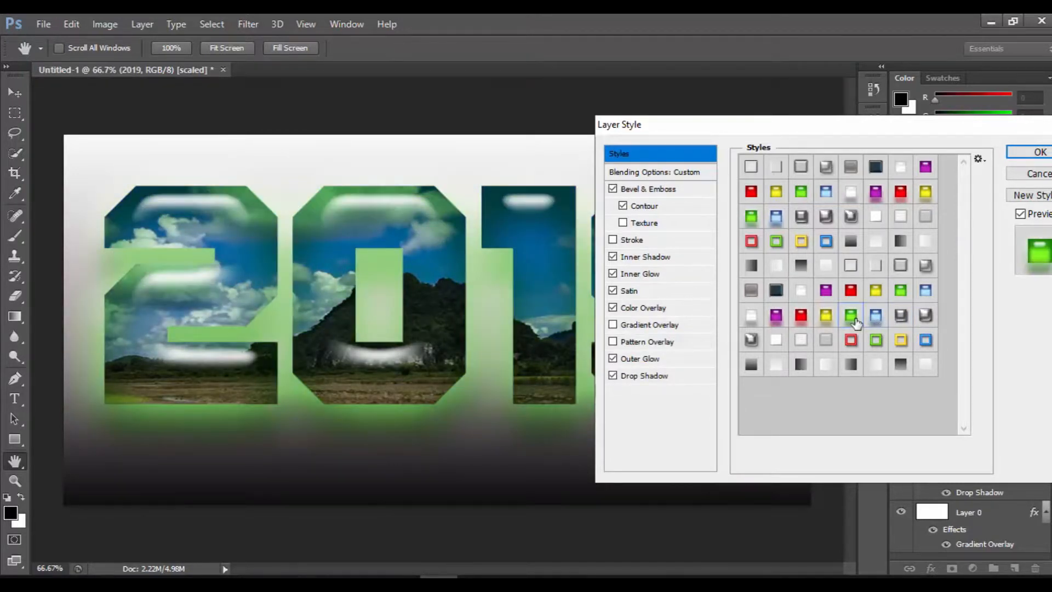
{"action": "left_click", "coordinate": [826, 317]}
{"action": "left_click", "coordinate": [780, 294]}
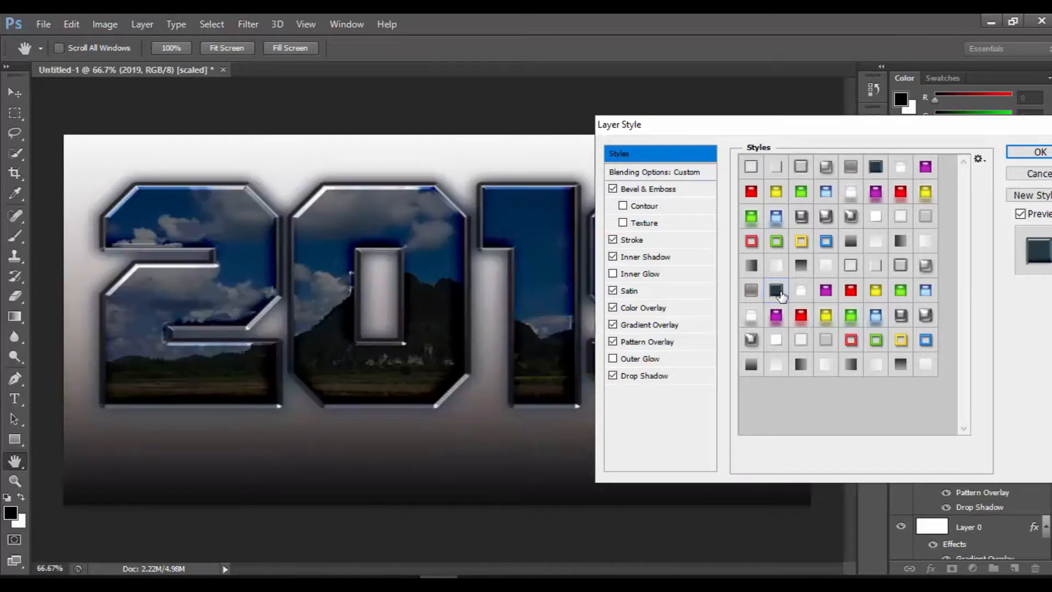
{"action": "left_click", "coordinate": [751, 340]}
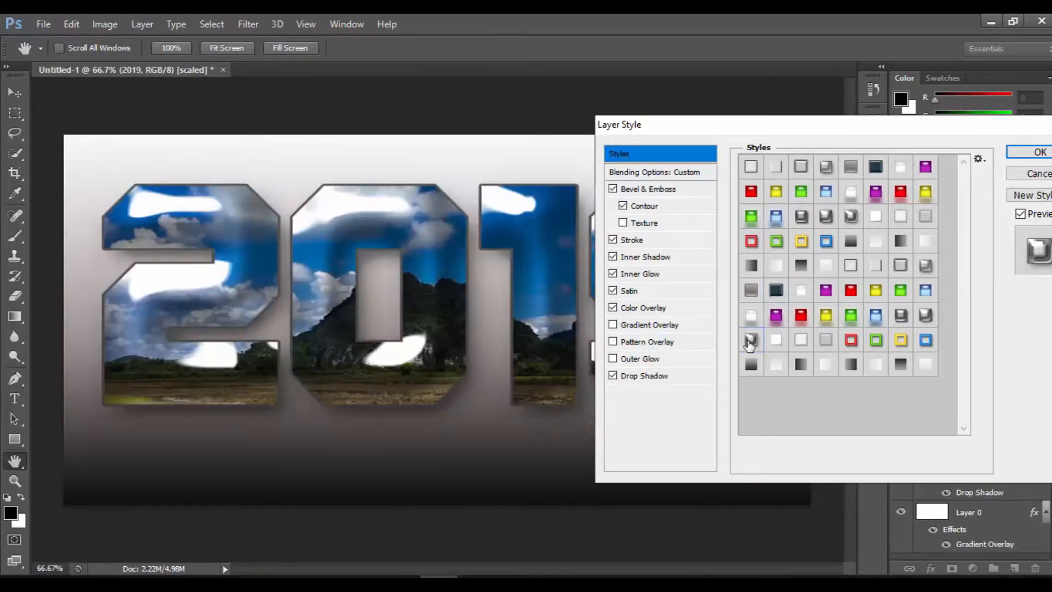
{"action": "left_click", "coordinate": [928, 317]}
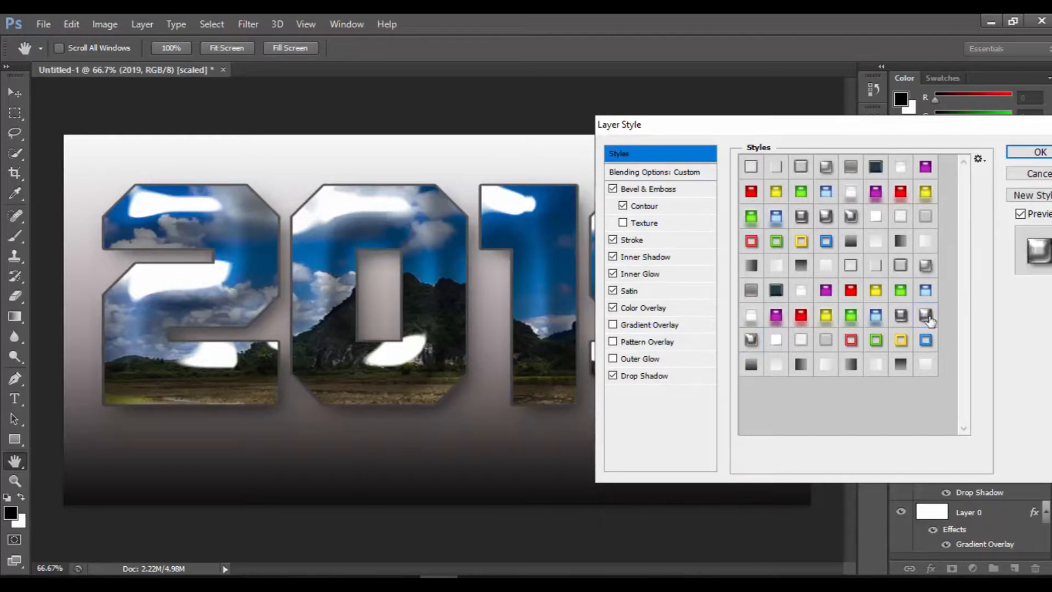
- Apply the glossy grey preset right after the light blue gel one in the appended Web Styles to the 2019 text
{"action": "left_click", "coordinate": [900, 320]}
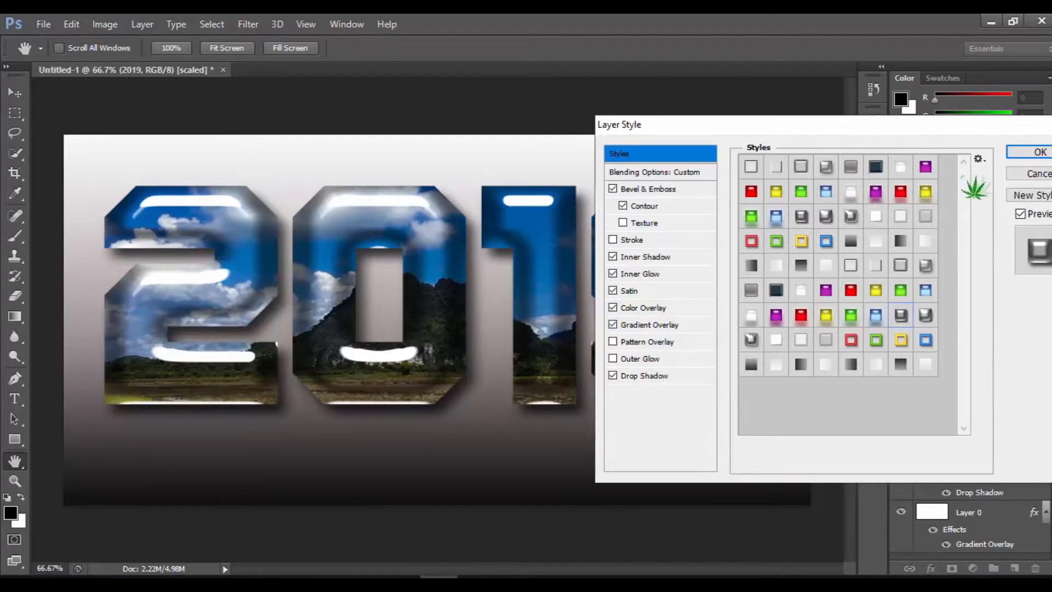
{"action": "left_click", "coordinate": [1038, 152]}
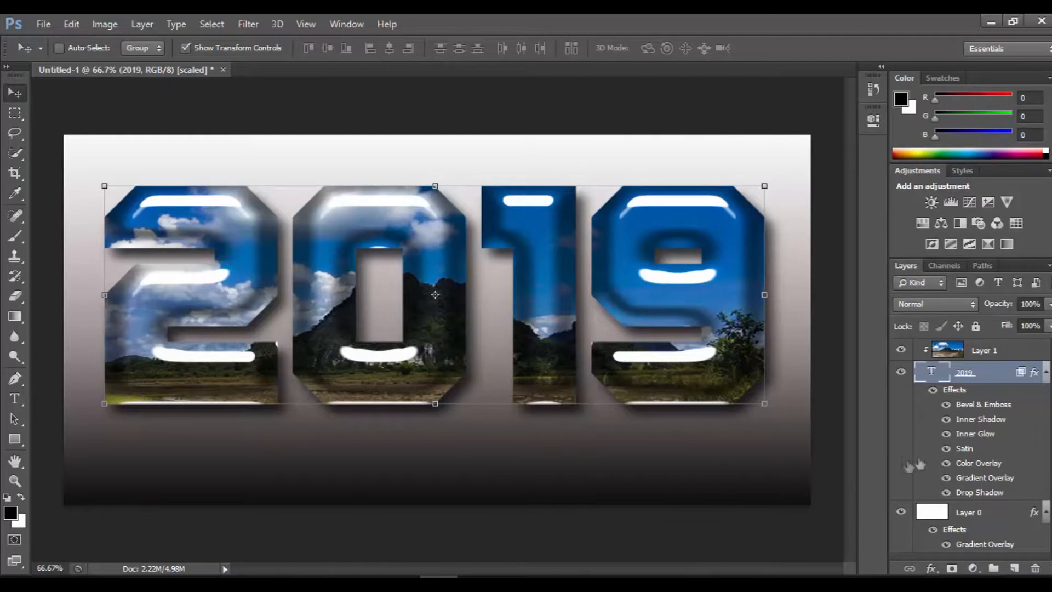
- Set the Bevel & Emboss size of the 2019 text layer to 21 px and its soften to 3 px
{"action": "double_click", "coordinate": [1030, 377]}
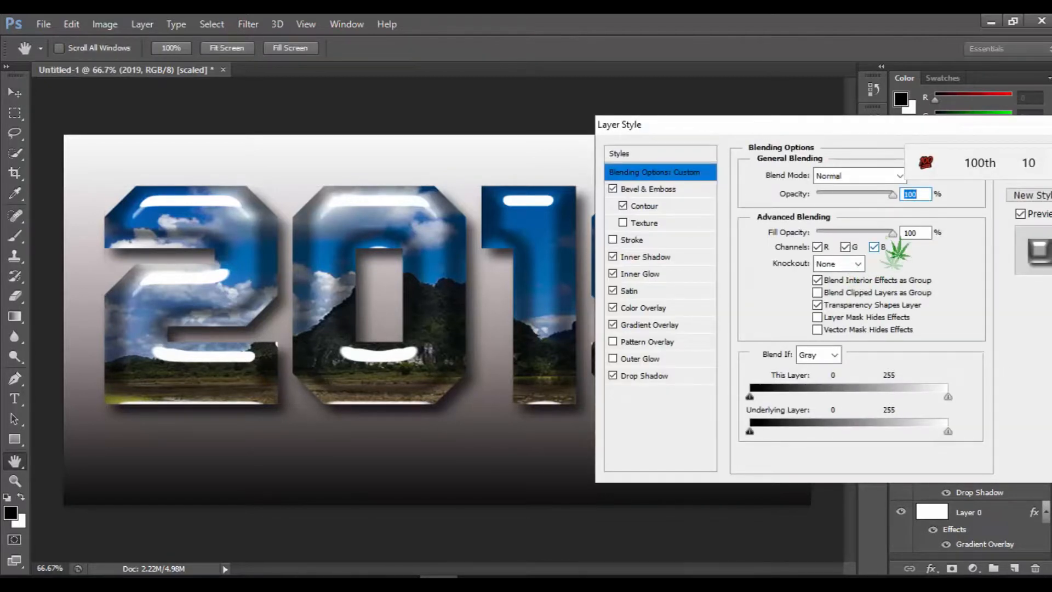
{"action": "left_click_drag", "start_coordinate": [892, 194], "coordinate": [892, 216]}
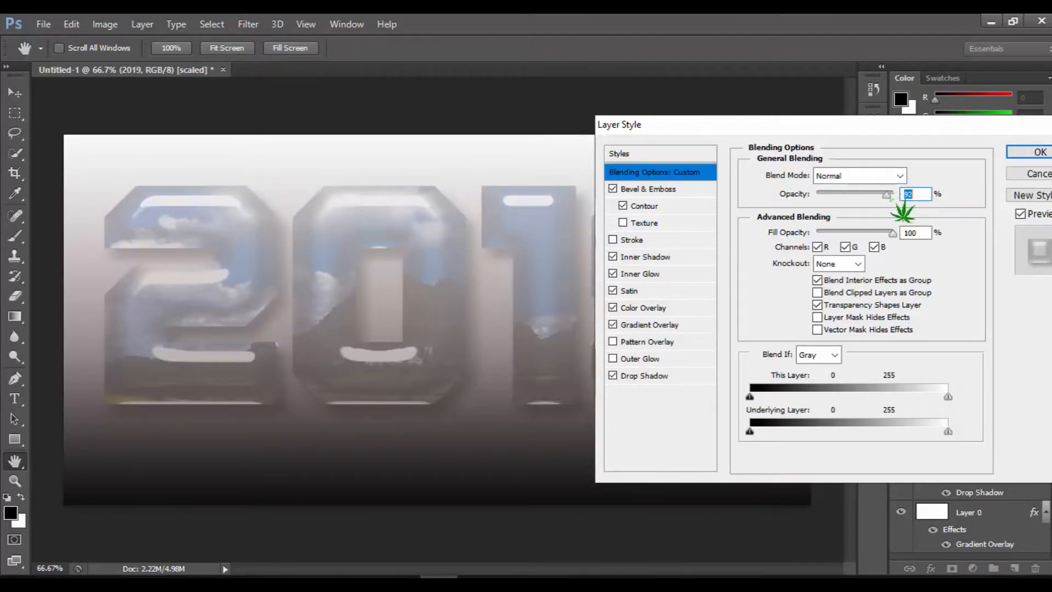
{"action": "left_click", "coordinate": [653, 190]}
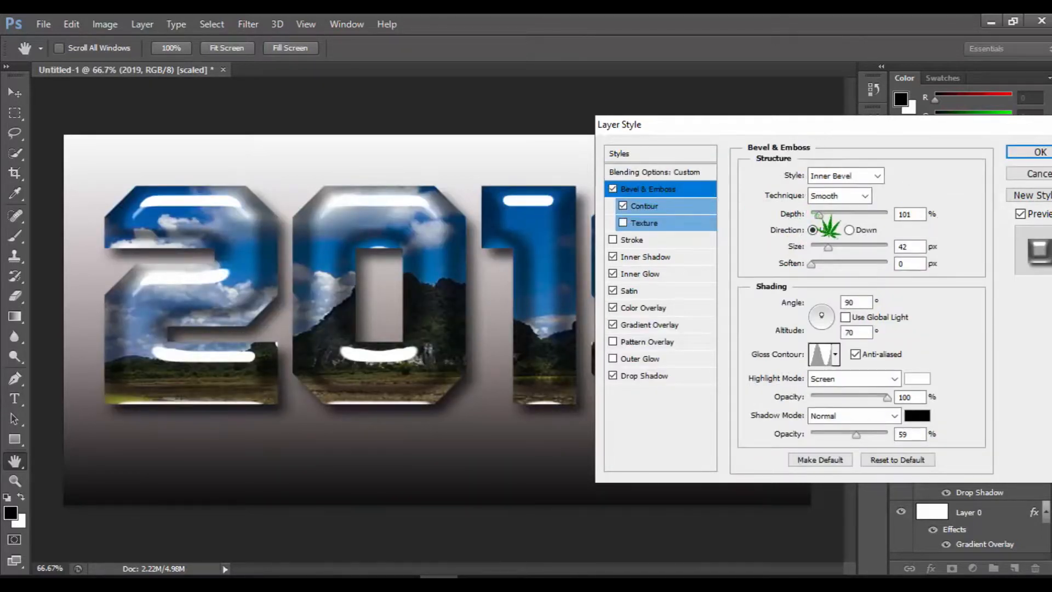
{"action": "left_click_drag", "start_coordinate": [838, 250], "coordinate": [835, 250]}
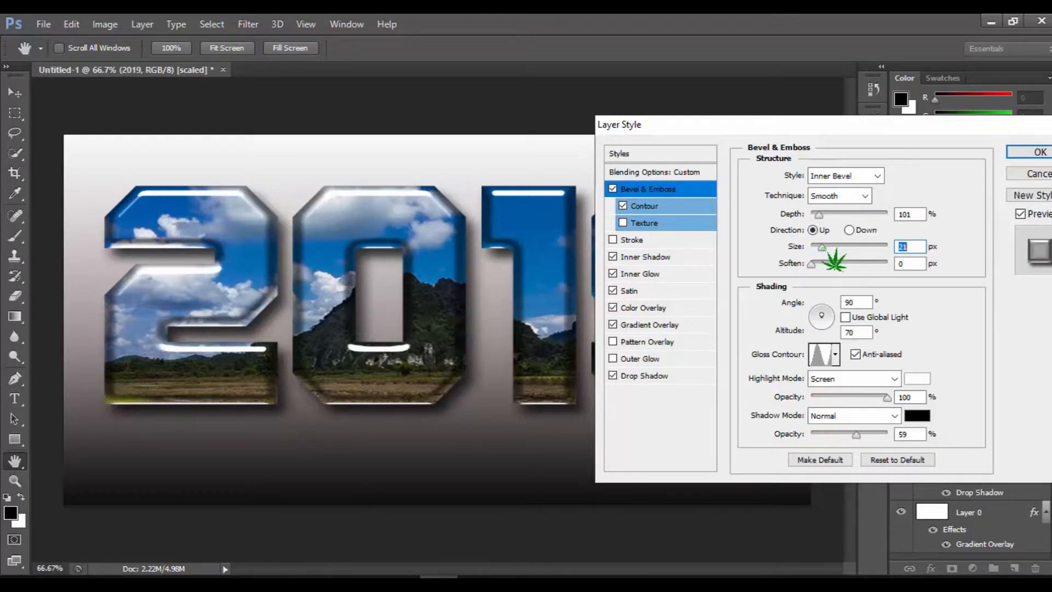
{"action": "left_click_drag", "start_coordinate": [827, 265], "coordinate": [839, 266]}
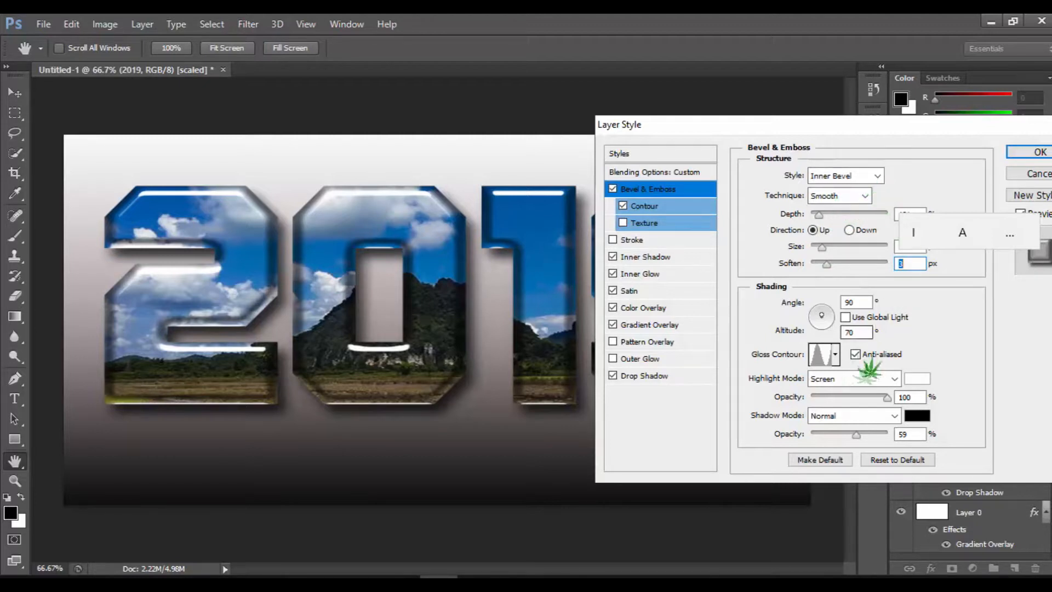
- Try several gloss contours for the 2019 text's bevel and choose the V-shaped one in the first row
{"action": "left_click", "coordinate": [835, 355]}
{"action": "left_click", "coordinate": [872, 414]}
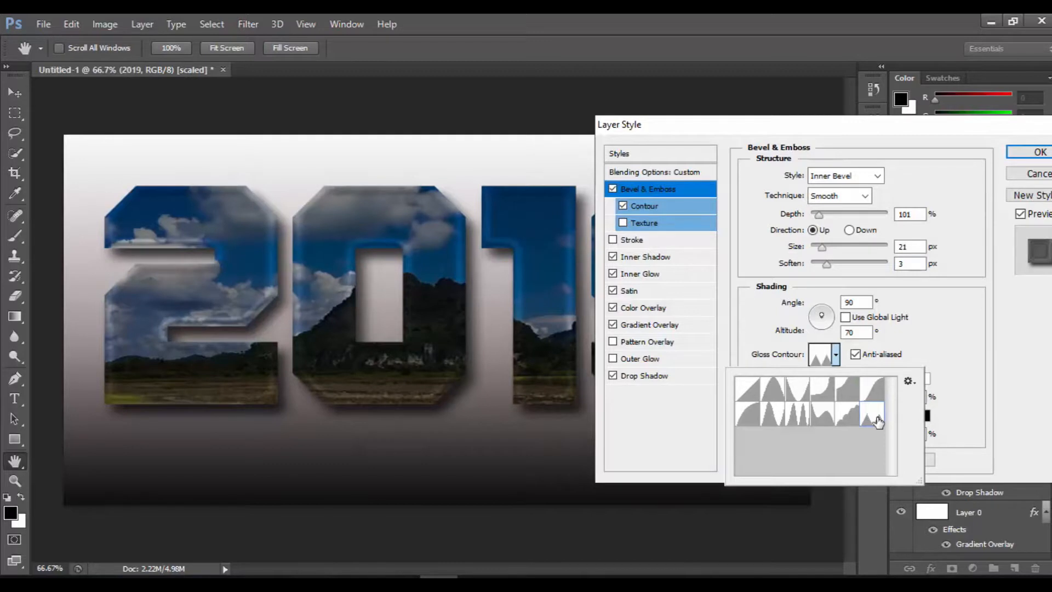
{"action": "left_click", "coordinate": [871, 390]}
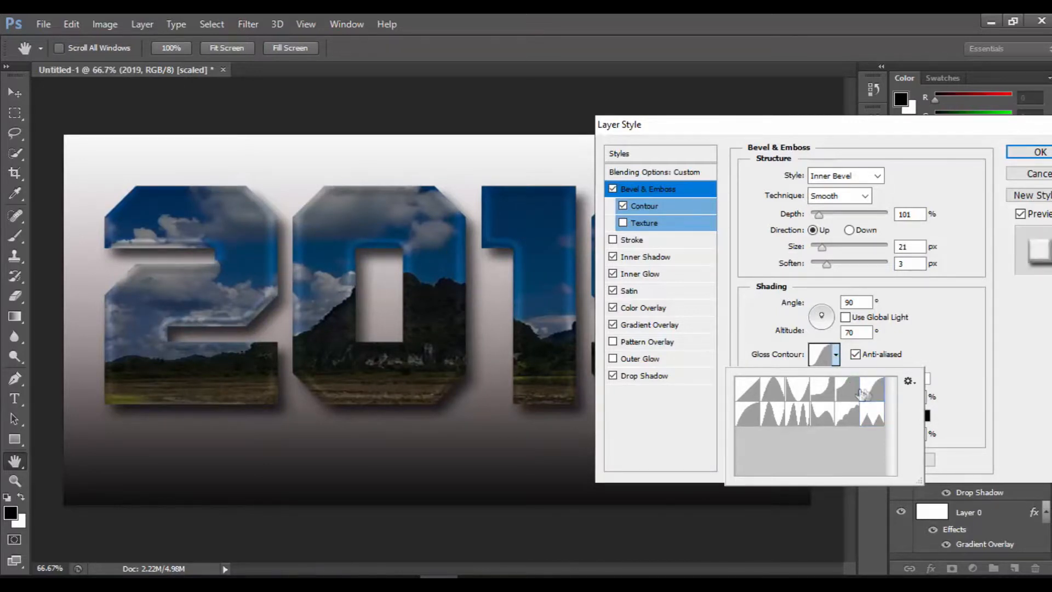
{"action": "left_click", "coordinate": [853, 393]}
{"action": "left_click", "coordinate": [821, 392]}
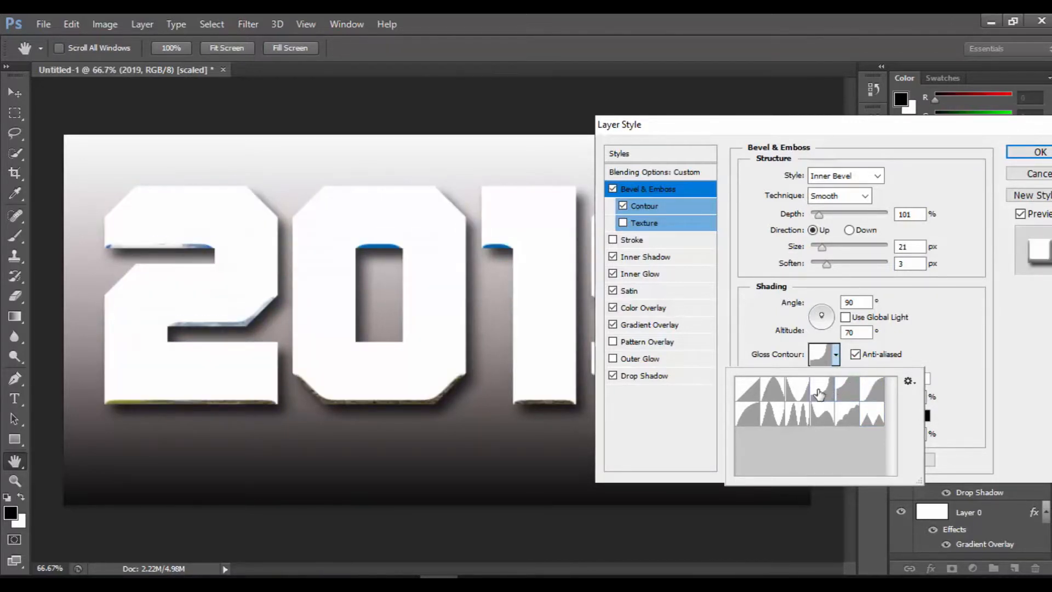
{"action": "left_click", "coordinate": [798, 392]}
{"action": "left_click", "coordinate": [770, 393]}
{"action": "left_click", "coordinate": [748, 392]}
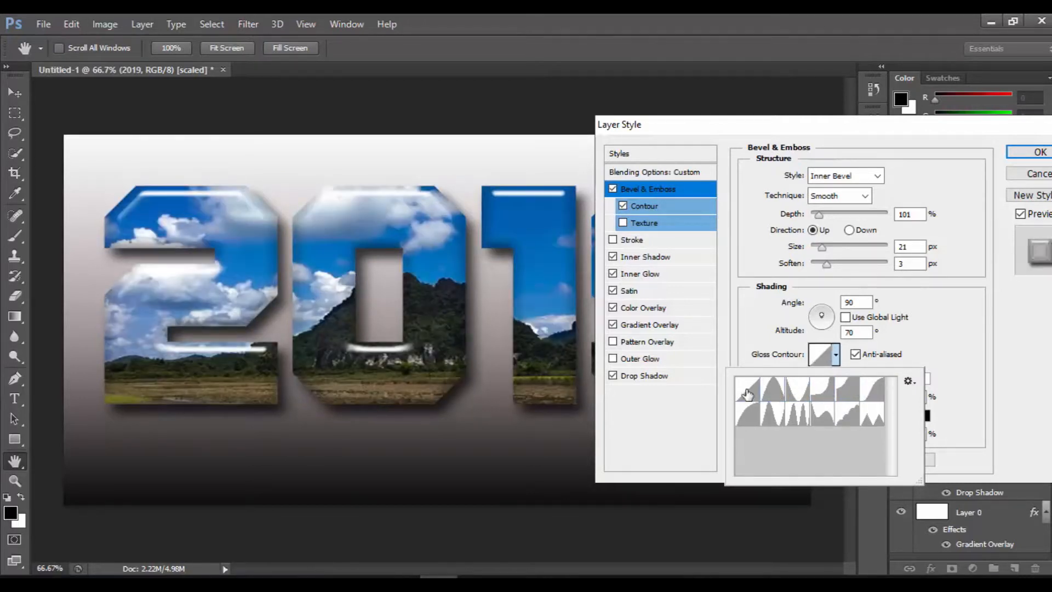
{"action": "left_click", "coordinate": [799, 392]}
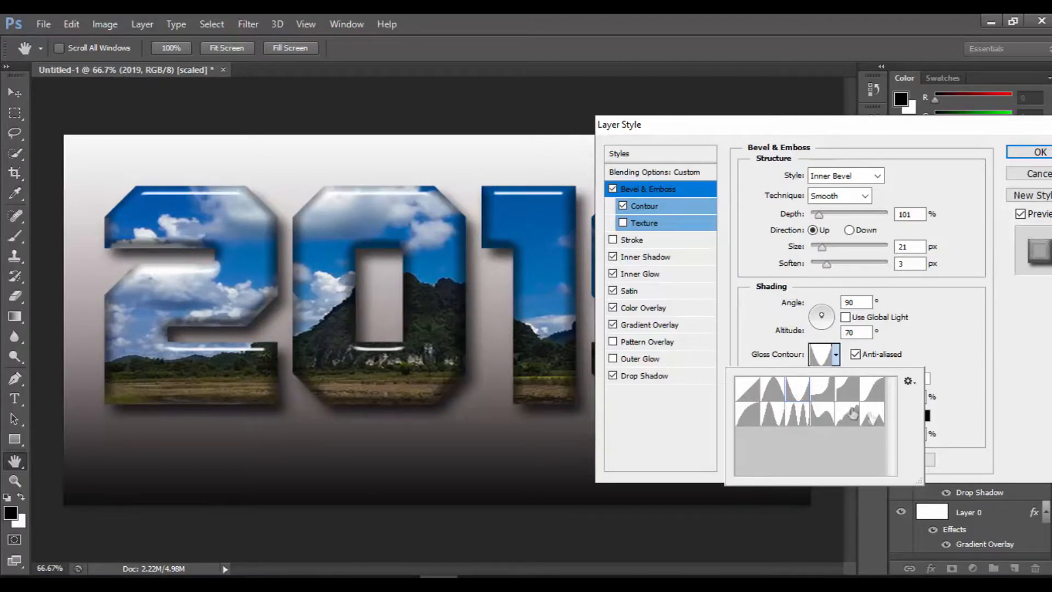
- Try global light on the bevel shading, switch it back off and apply the layer style
{"action": "left_click", "coordinate": [854, 318]}
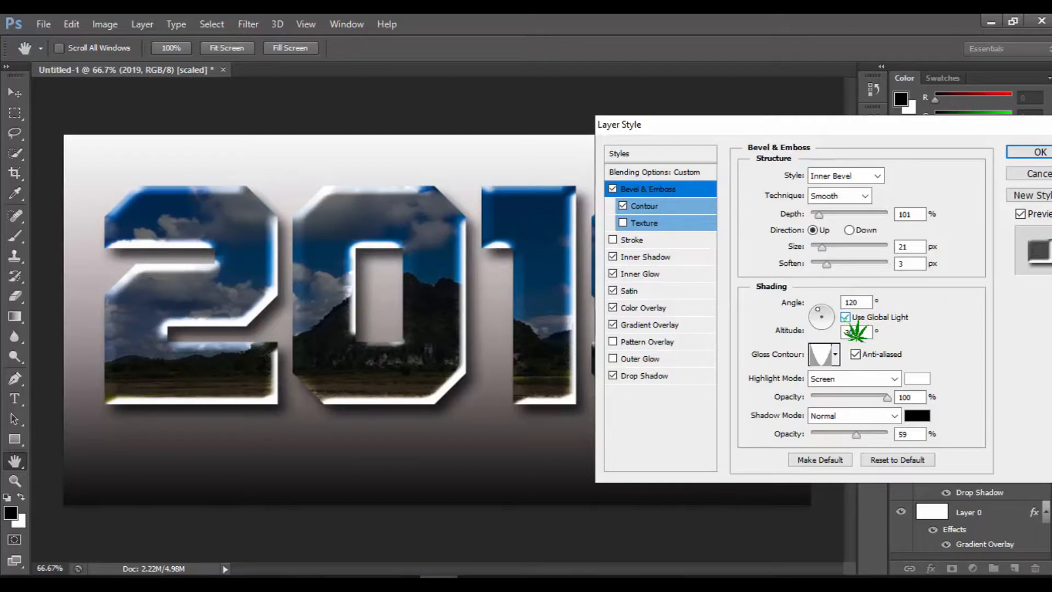
{"action": "left_click", "coordinate": [847, 318]}
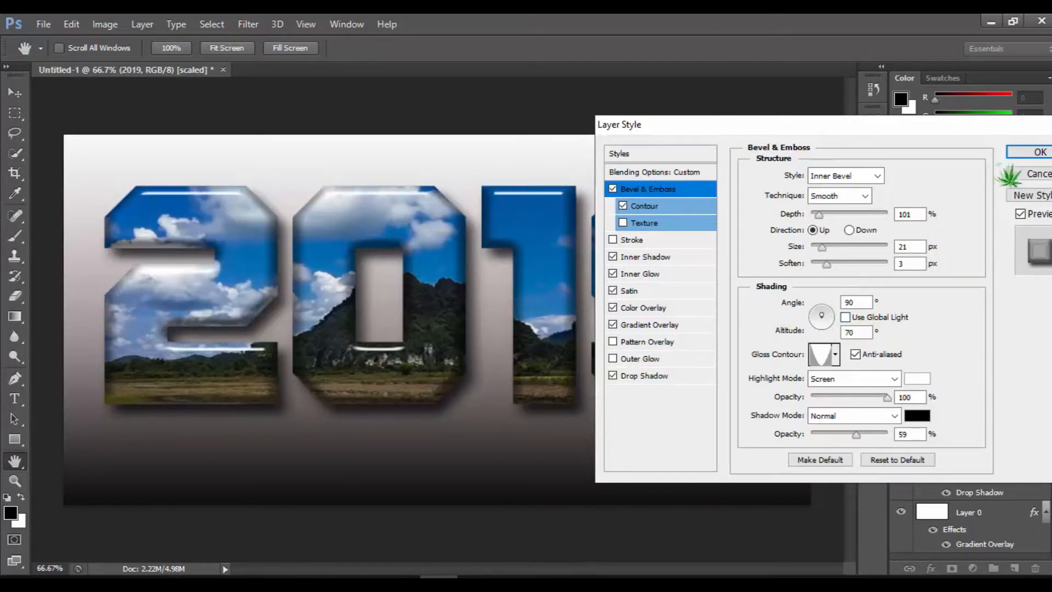
{"action": "left_click", "coordinate": [1038, 156]}
{"action": "key", "text": "v"}
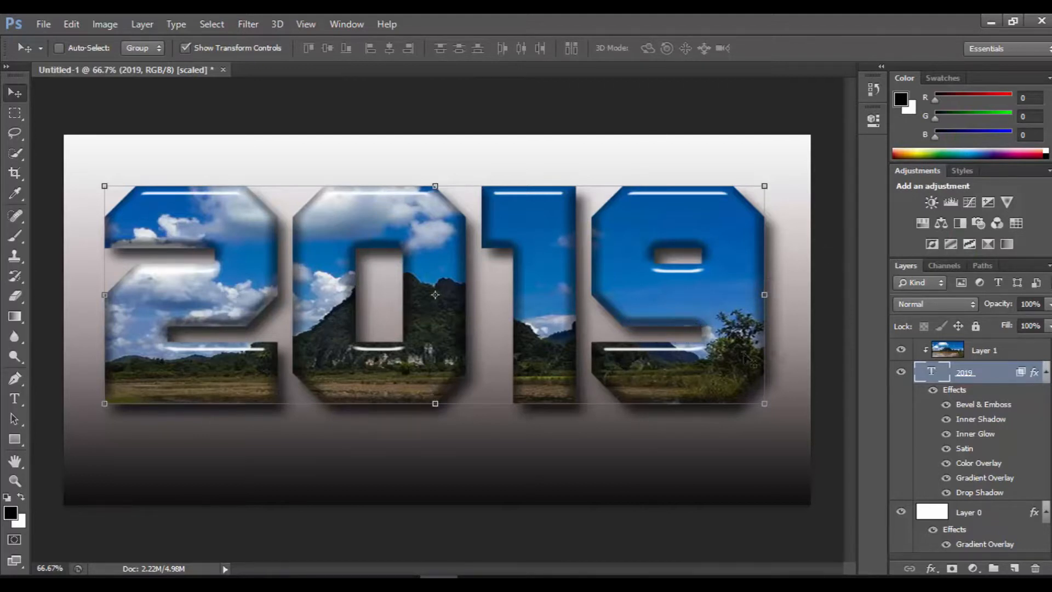
- Scale the Layer 1 photo to 90.46% width and 88.61% height around the 2019 lettering and hide the transform controls
{"action": "left_click", "coordinate": [961, 350]}
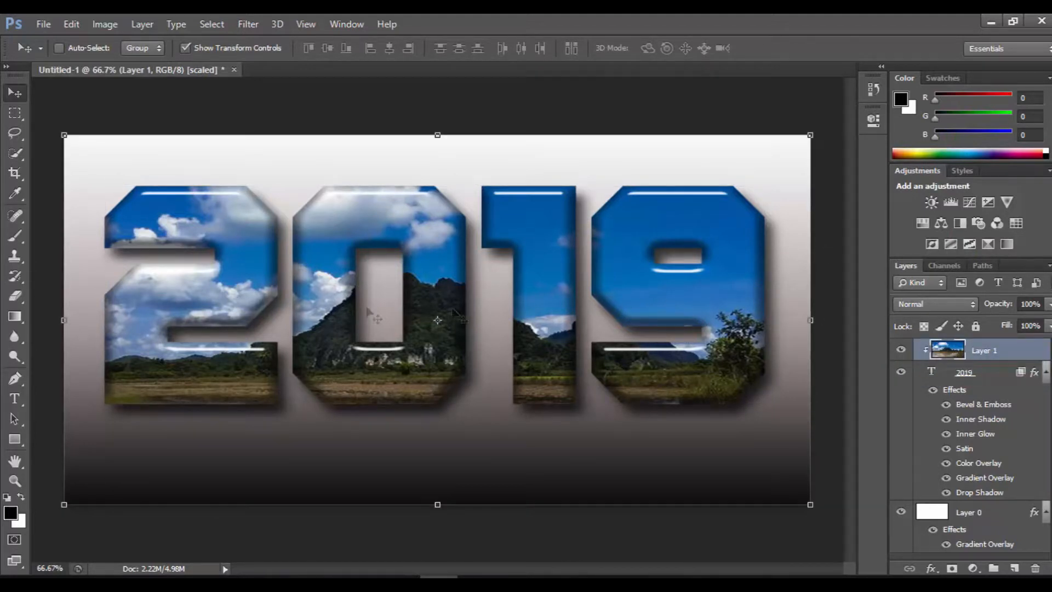
{"action": "left_click_drag", "start_coordinate": [65, 134], "coordinate": [104, 186]}
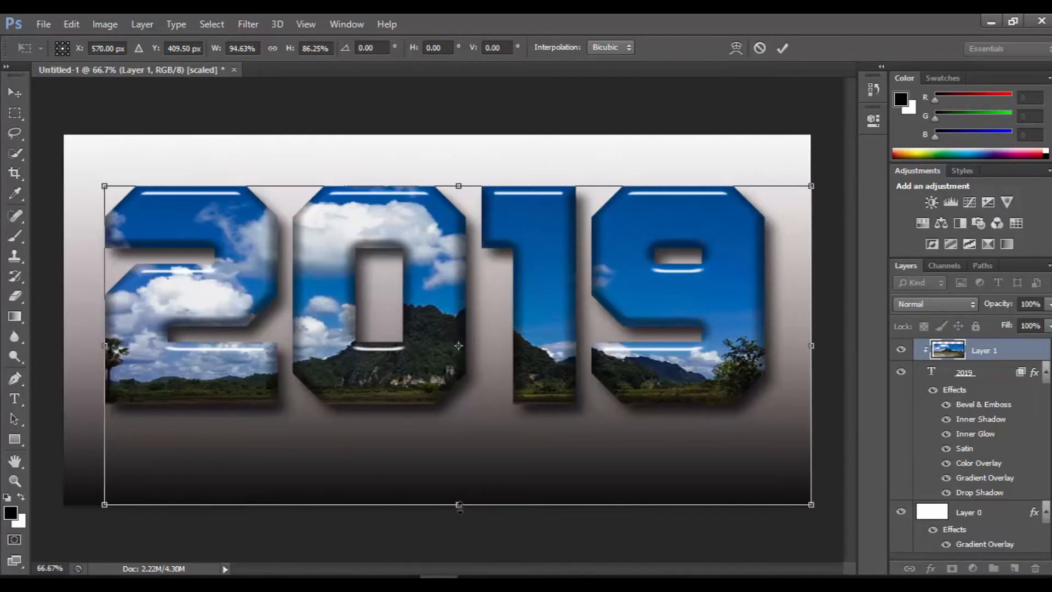
{"action": "mouse_move", "coordinate": [458, 485]}
{"action": "left_mouse_down"}
{"action": "mouse_move", "coordinate": [468, 428]}
{"action": "mouse_move", "coordinate": [462, 501]}
{"action": "left_mouse_up"}
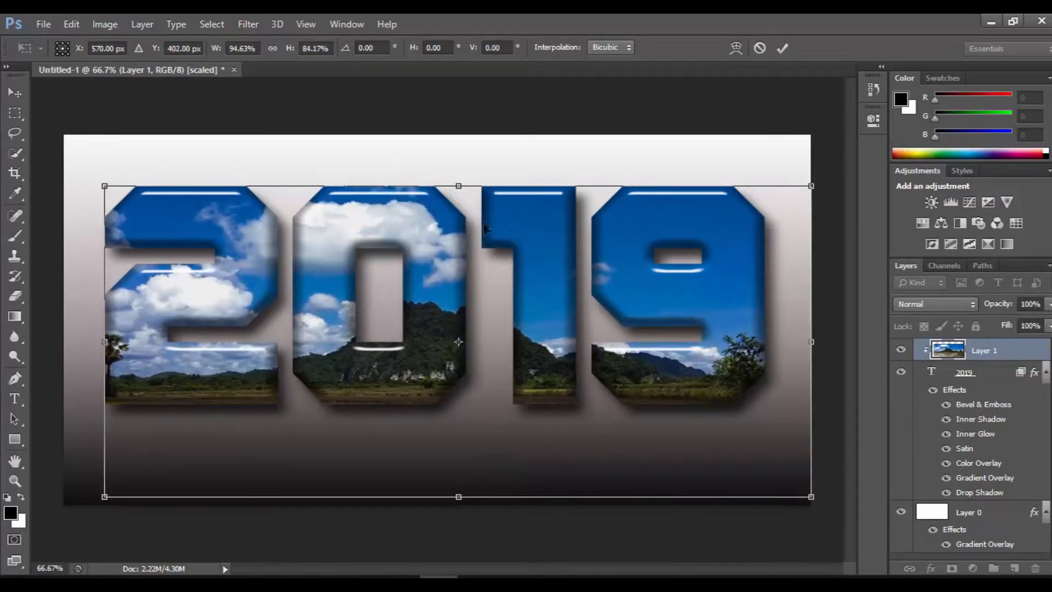
{"action": "left_click_drag", "start_coordinate": [459, 183], "coordinate": [468, 170]}
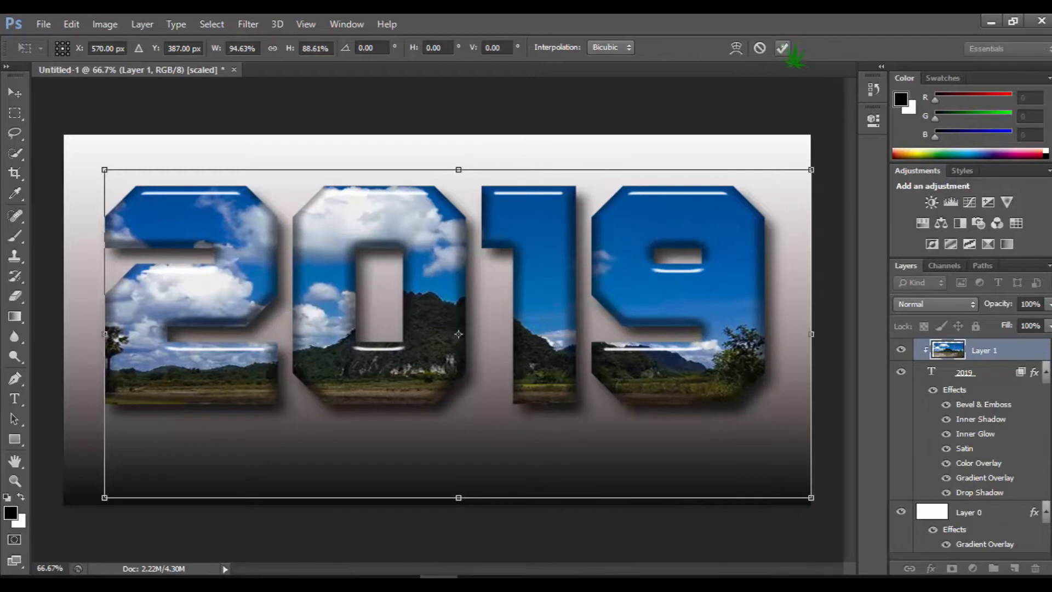
{"action": "mouse_move", "coordinate": [782, 336]}
{"action": "left_mouse_down"}
{"action": "mouse_move", "coordinate": [772, 335]}
{"action": "mouse_move", "coordinate": [787, 334]}
{"action": "left_mouse_up"}
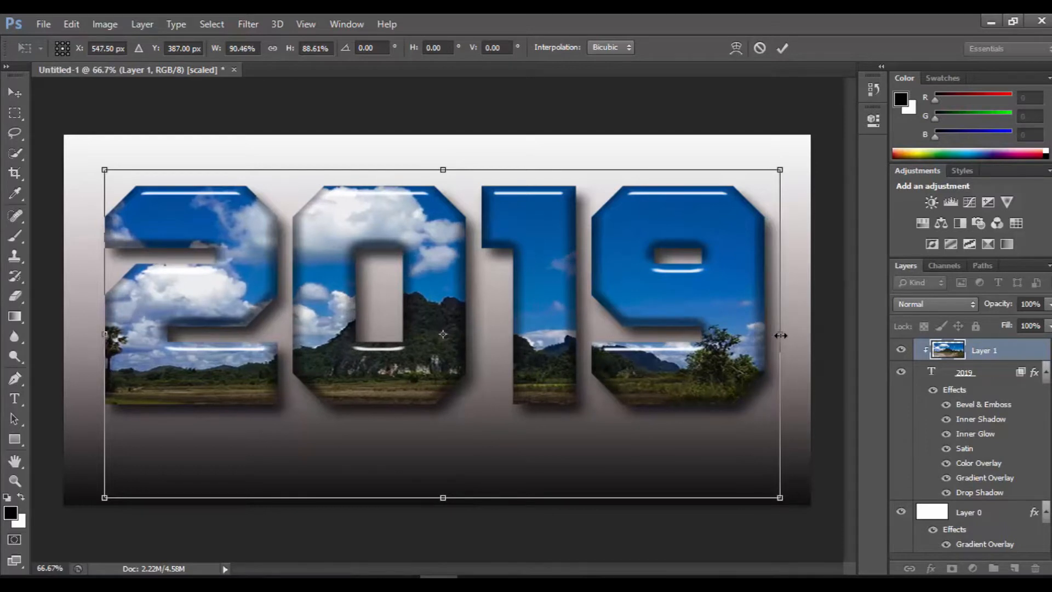
{"action": "left_click", "coordinate": [782, 49]}
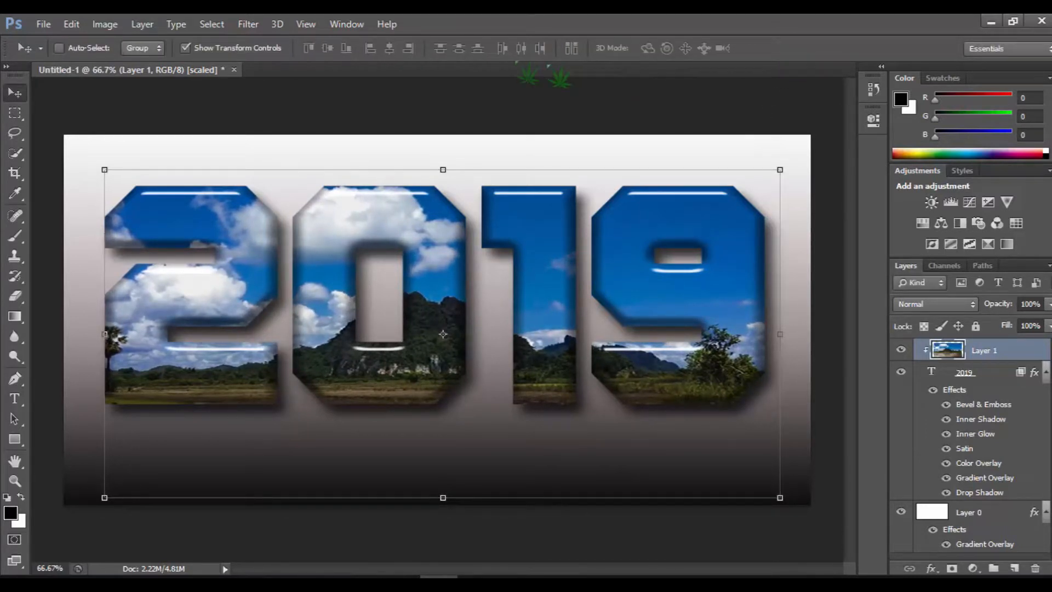
{"action": "left_click", "coordinate": [190, 49]}
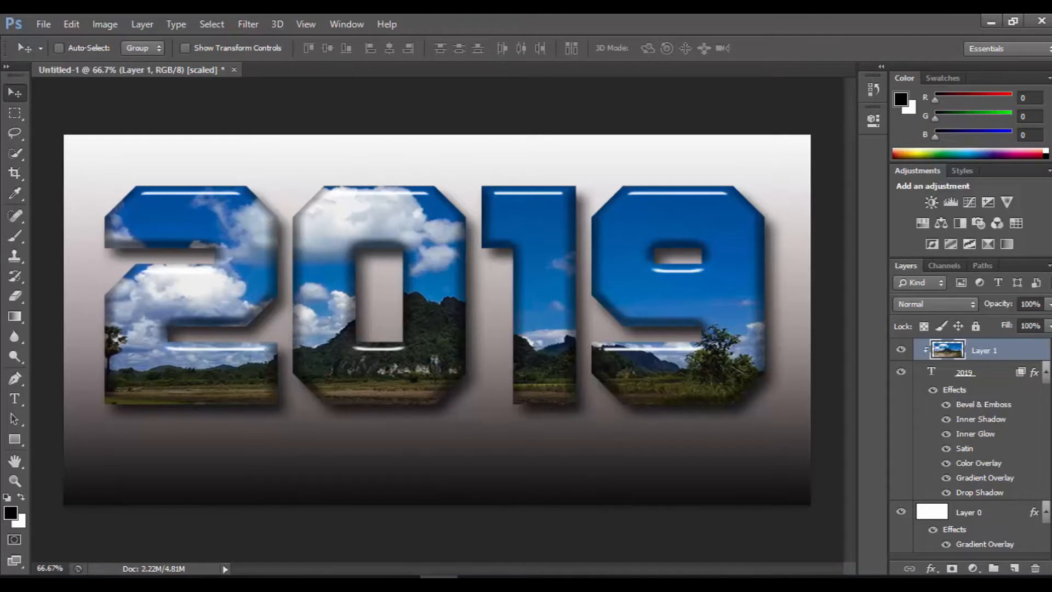
- Merge the 2019 text layer with the Layer 1 photo and move the merged lettering up towards the canvas's upper edge
{"action": "left_click", "coordinate": [990, 376]}
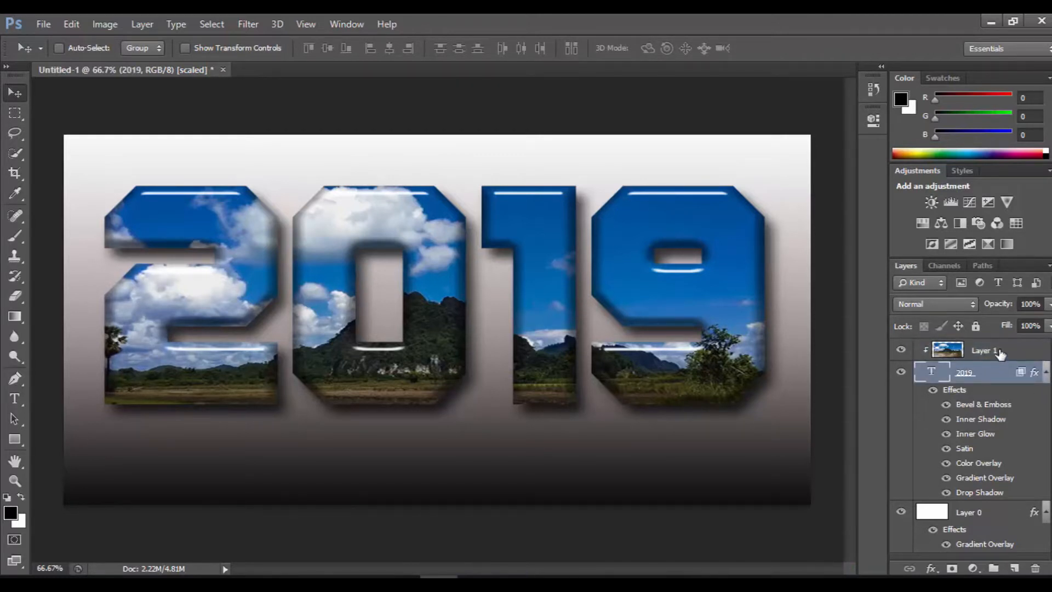
{"action": "left_click", "coordinate": [999, 353], "text": "shift"}
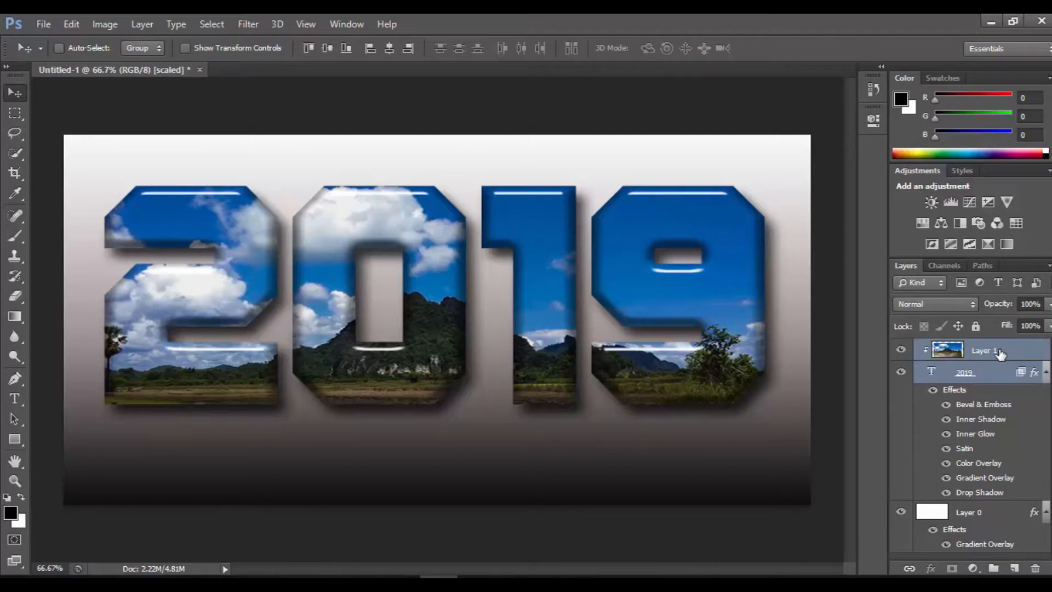
{"action": "right_click", "coordinate": [999, 353]}
{"action": "left_click", "coordinate": [722, 437]}
{"action": "key", "text": "ctrl+e"}
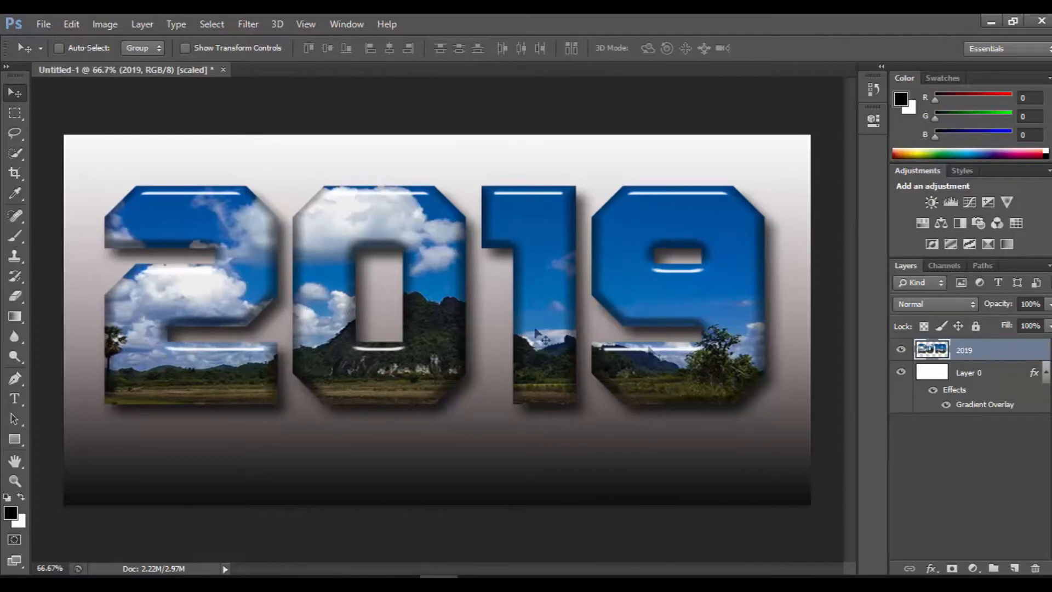
{"action": "mouse_move", "coordinate": [457, 329]}
{"action": "left_mouse_down"}
{"action": "mouse_move", "coordinate": [477, 315]}
{"action": "mouse_move", "coordinate": [393, 301]}
{"action": "mouse_move", "coordinate": [412, 308]}
{"action": "mouse_move", "coordinate": [422, 290]}
{"action": "mouse_move", "coordinate": [437, 294]}
{"action": "left_mouse_up"}
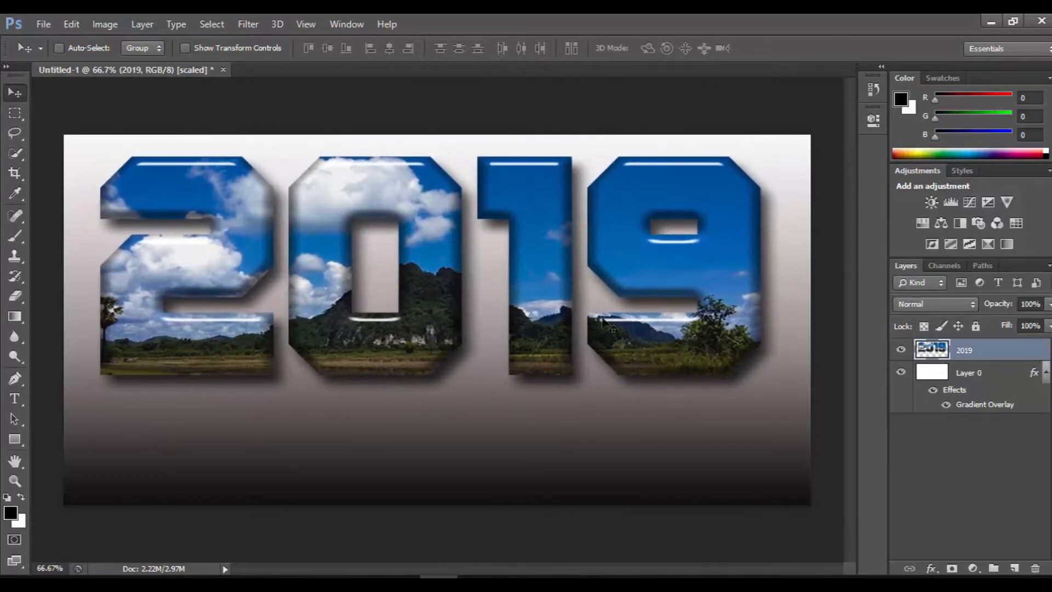
- Duplicate the merged 2019 layer within the same document
{"action": "right_click", "coordinate": [996, 351]}
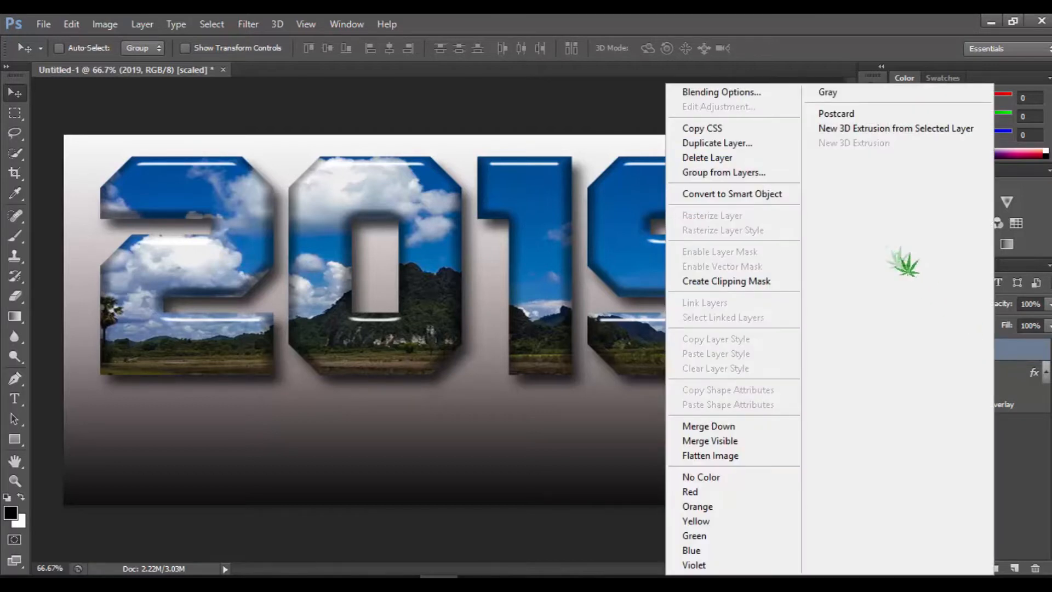
{"action": "left_click", "coordinate": [760, 147]}
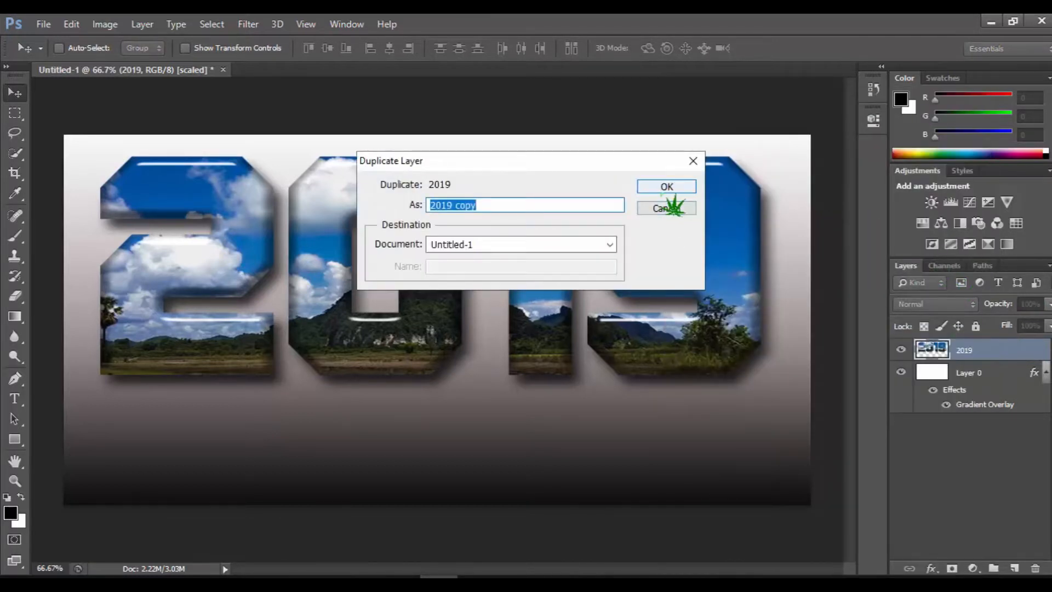
{"action": "left_click", "coordinate": [839, 235]}
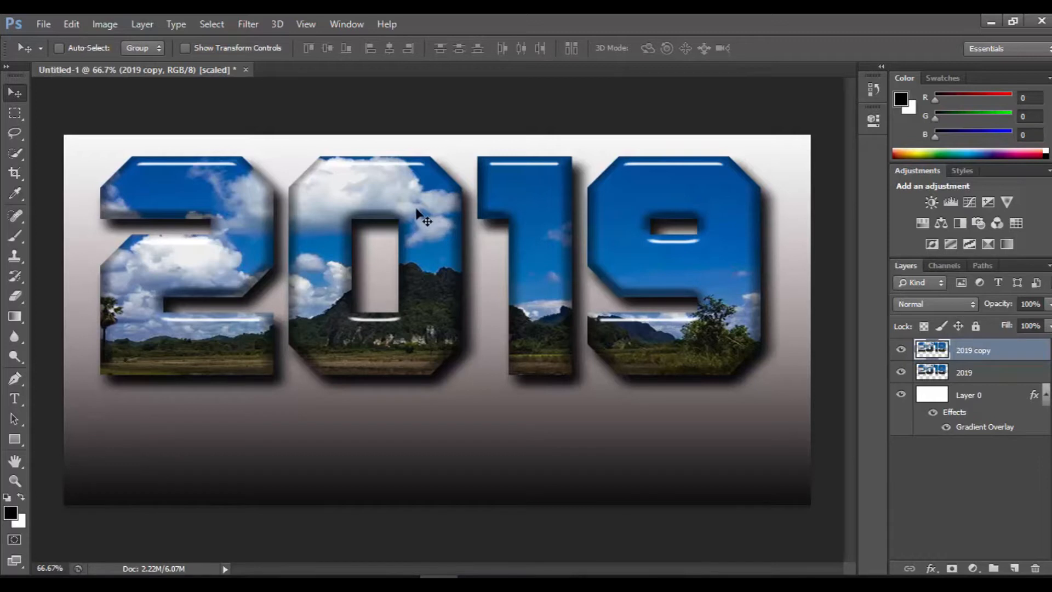
- Flip the duplicated 2019 layer vertically and move it straight down to mirror the original lettering directly beneath it
{"action": "left_click", "coordinate": [873, 90]}
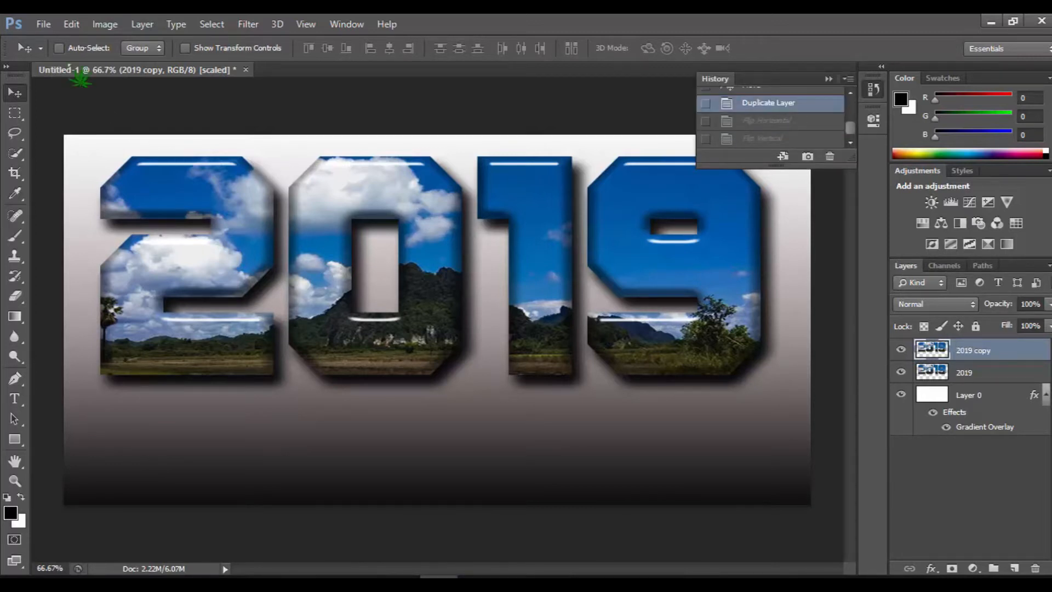
{"action": "left_click", "coordinate": [74, 26]}
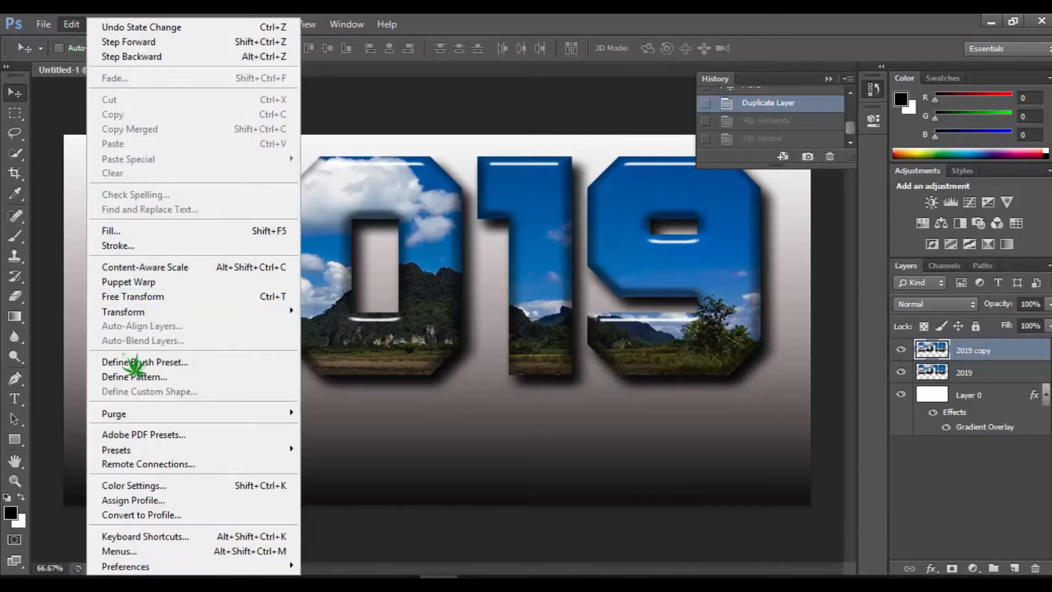
{"action": "mouse_move", "coordinate": [285, 313]}
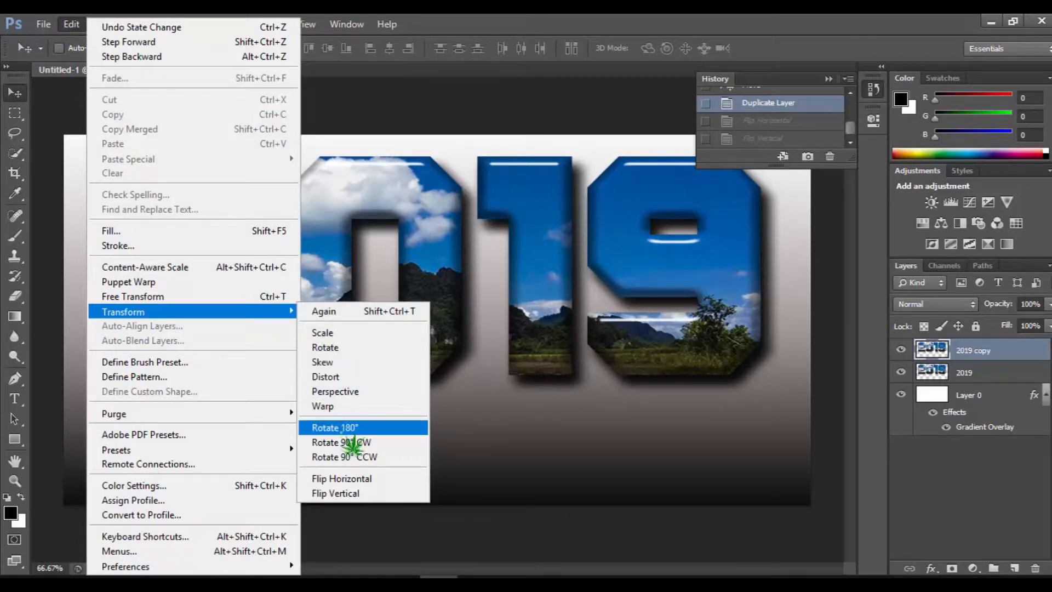
{"action": "left_click", "coordinate": [351, 493]}
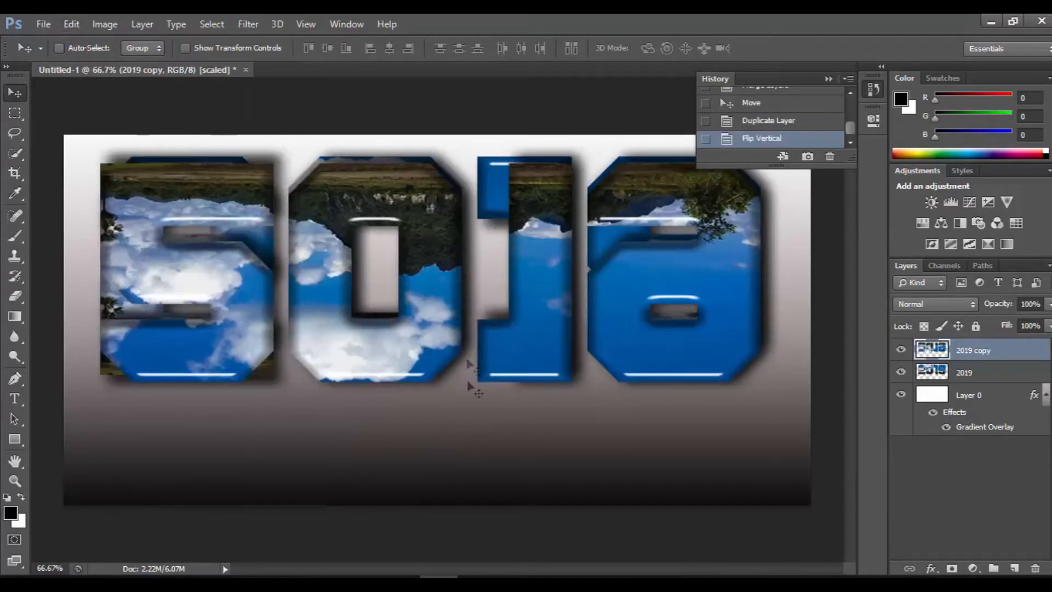
{"action": "left_click_drag", "start_coordinate": [419, 212], "coordinate": [420, 435]}
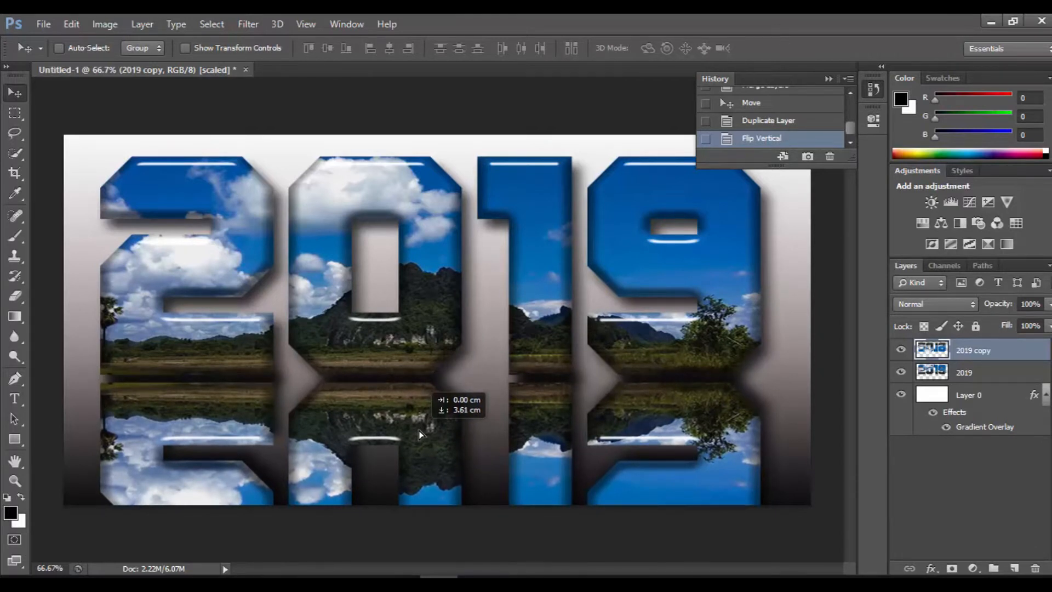
{"action": "left_click_drag", "start_coordinate": [420, 435], "coordinate": [418, 428]}
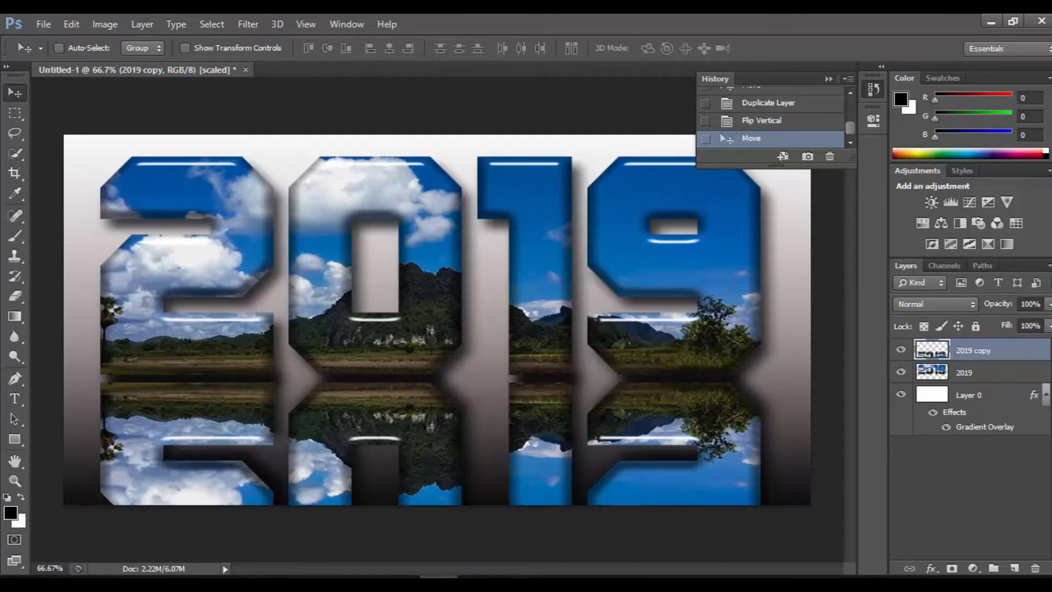
- Reduce the opacity of the flipped 2019 reflection layer to 35%
{"action": "left_click", "coordinate": [1048, 304]}
{"action": "left_click_drag", "start_coordinate": [1048, 321], "coordinate": [1001, 336]}
{"action": "left_click_drag", "start_coordinate": [1001, 335], "coordinate": [995, 339]}
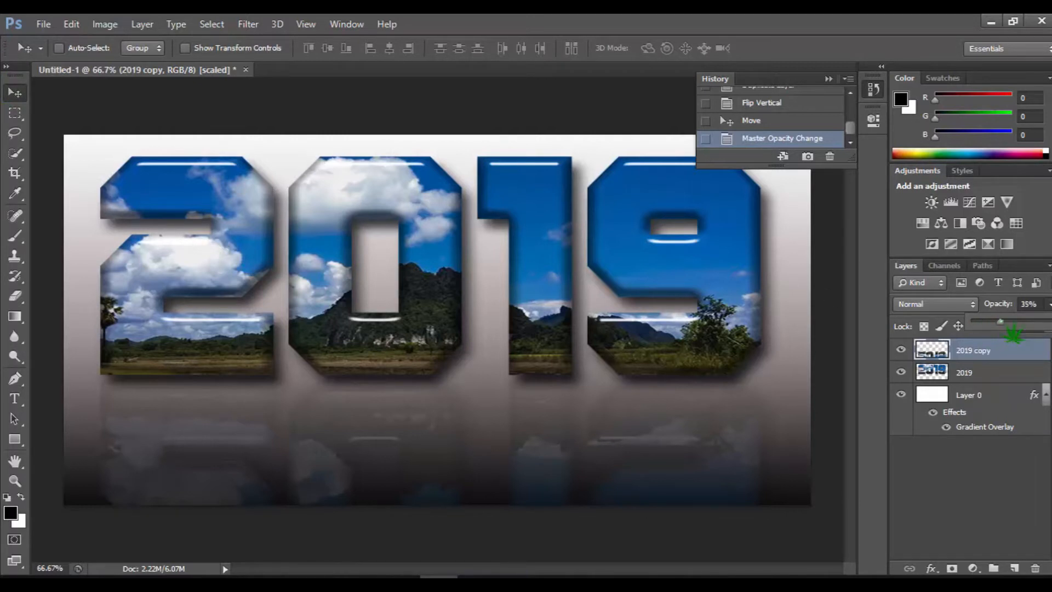
{"action": "left_click_drag", "start_coordinate": [982, 322], "coordinate": [1001, 321]}
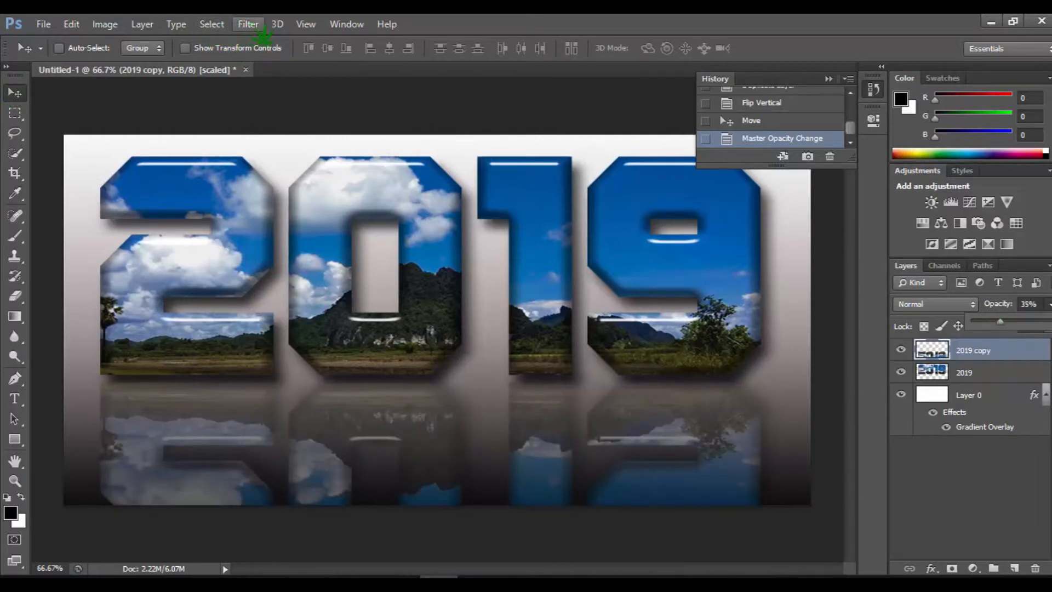
- Apply a Gaussian Blur with a 1.7-pixel radius to the flipped 2019 reflection layer
{"action": "left_click", "coordinate": [248, 24]}
{"action": "mouse_move", "coordinate": [351, 183]}
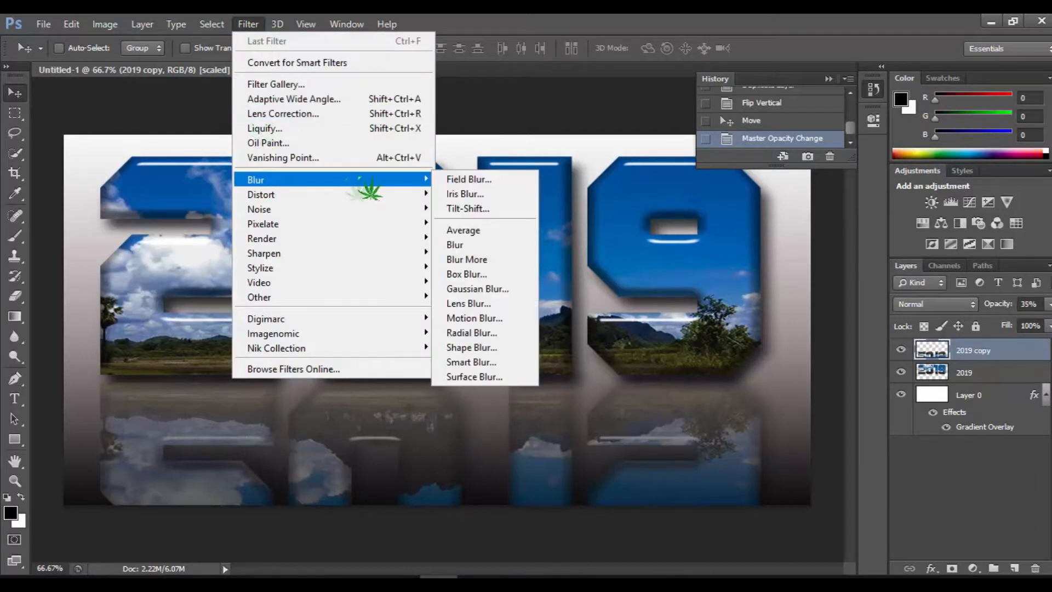
{"action": "left_click", "coordinate": [475, 290]}
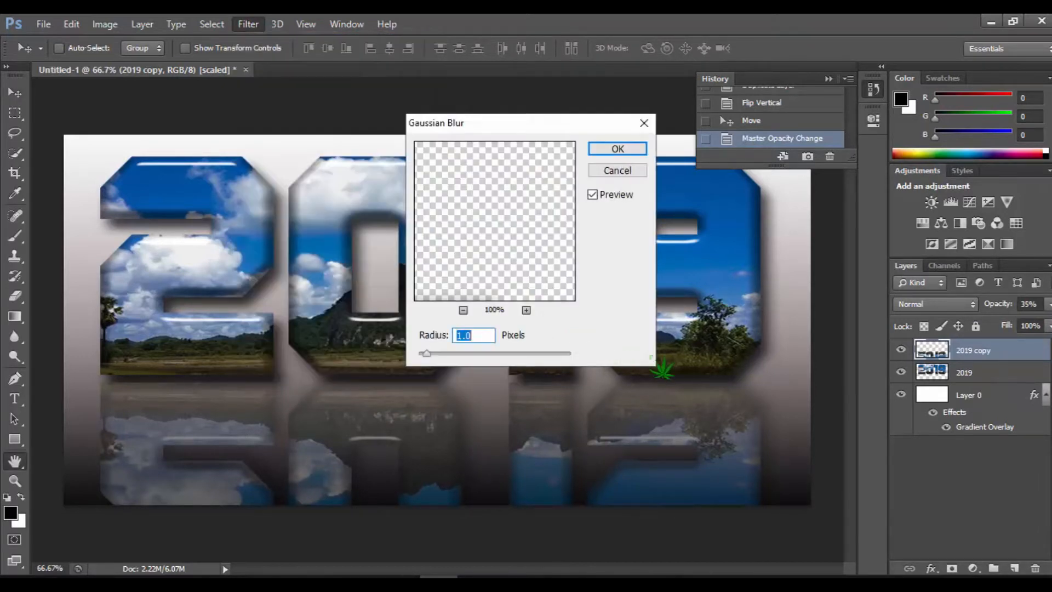
{"action": "left_click_drag", "start_coordinate": [427, 354], "coordinate": [478, 354]}
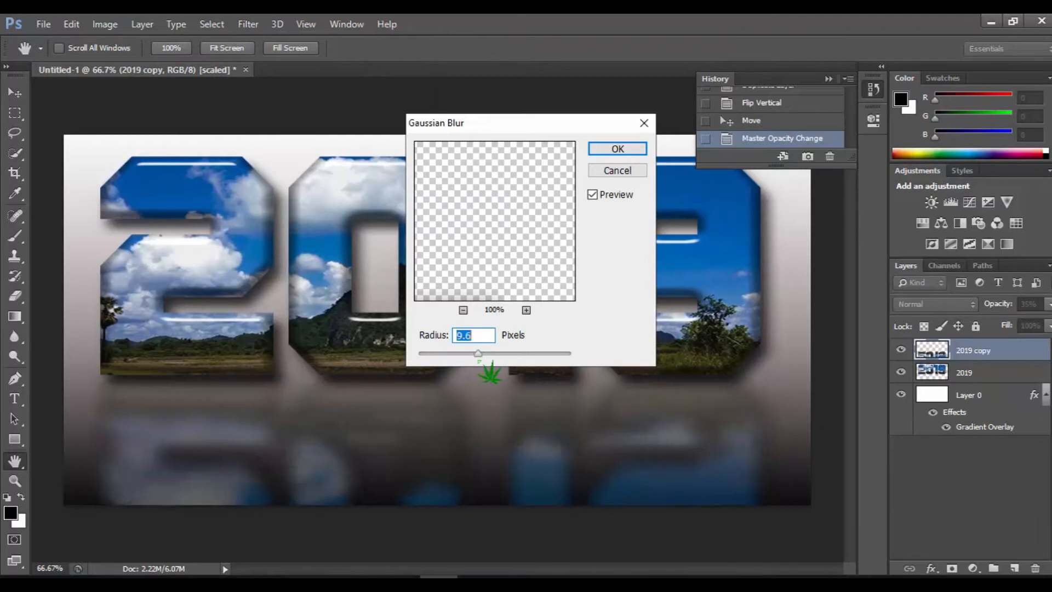
{"action": "left_click_drag", "start_coordinate": [478, 353], "coordinate": [432, 354]}
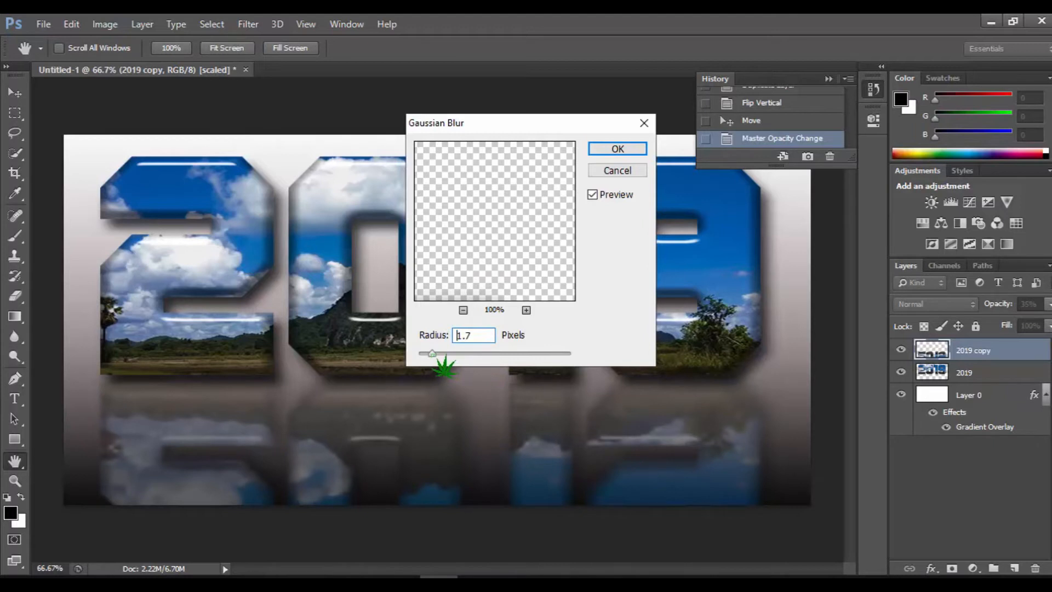
{"action": "left_click", "coordinate": [620, 148]}
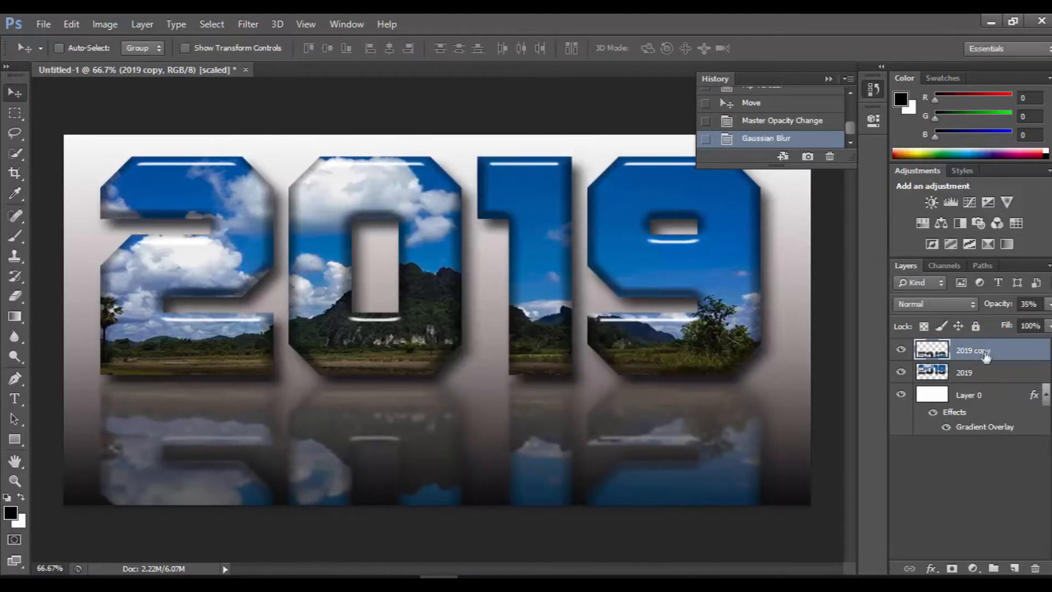
- Add a layer mask to the 2019 copy layer and draw a black-to-white linear gradient upward over the reflection's lower part
{"action": "left_click", "coordinate": [952, 568]}
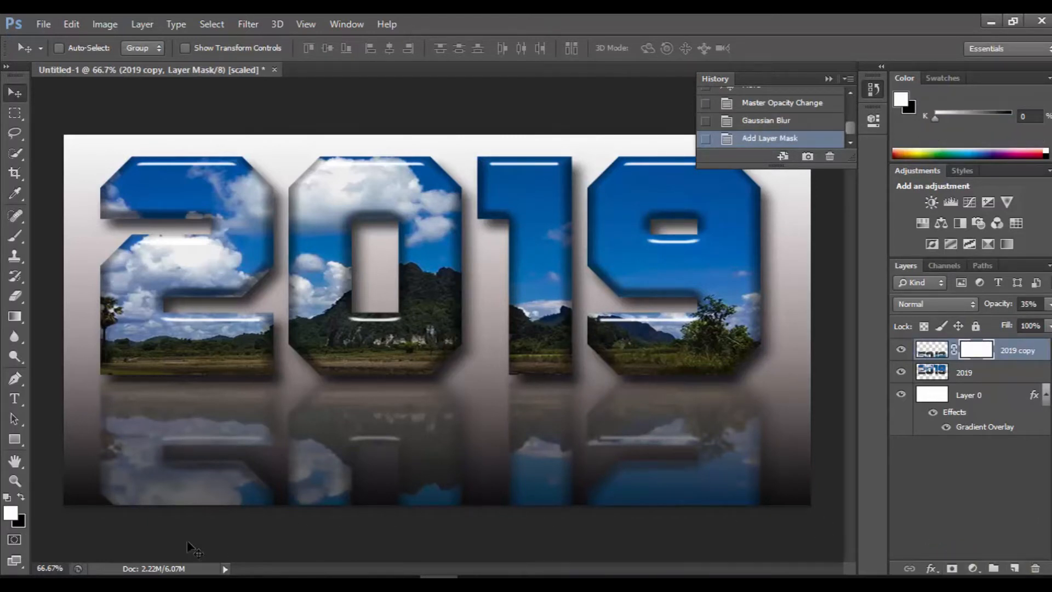
{"action": "left_click", "coordinate": [21, 497]}
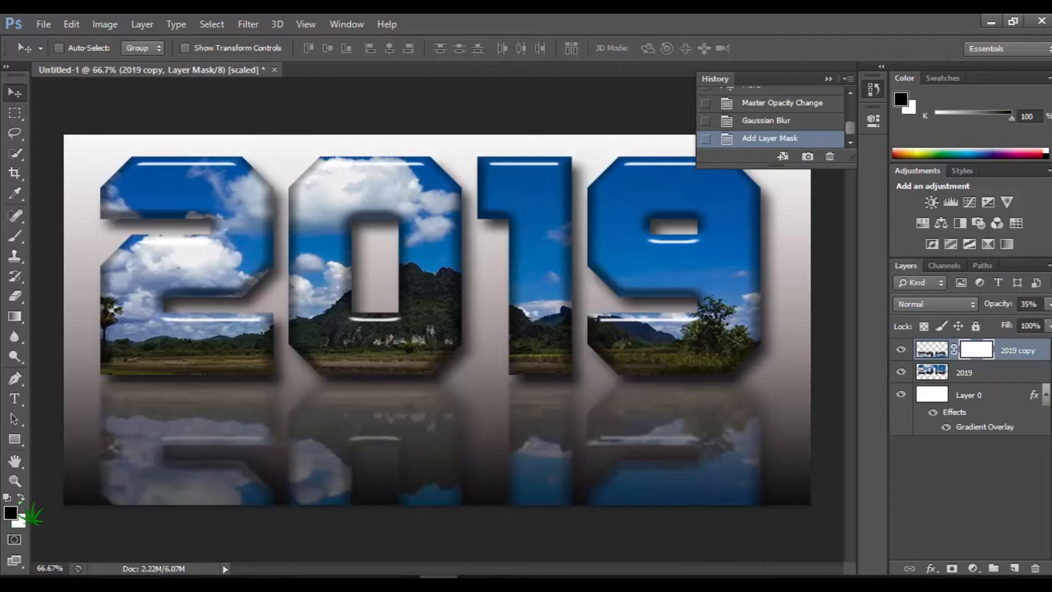
{"action": "left_click", "coordinate": [19, 319]}
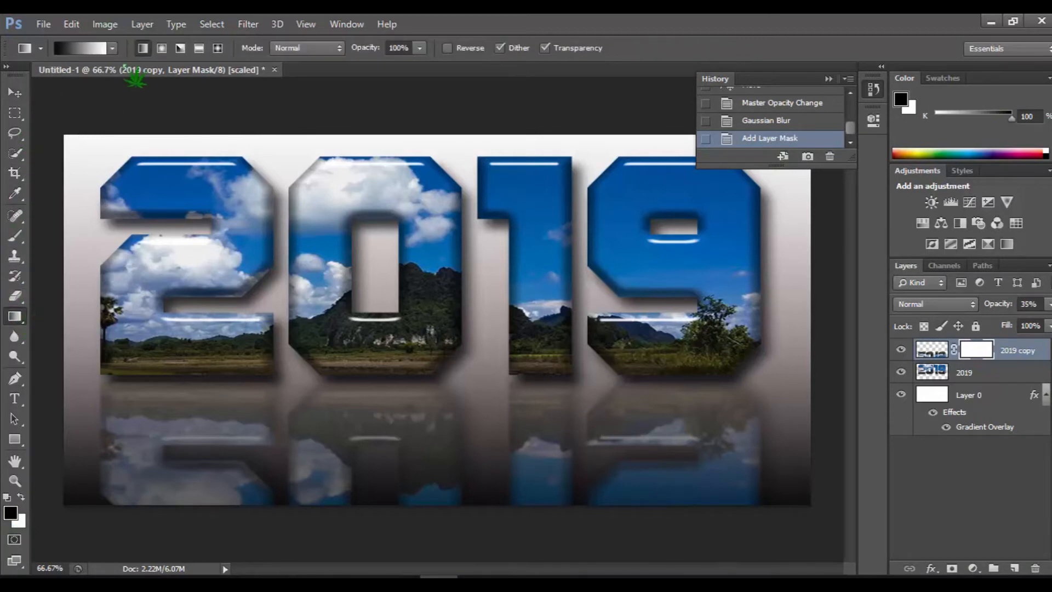
{"action": "left_click", "coordinate": [111, 49]}
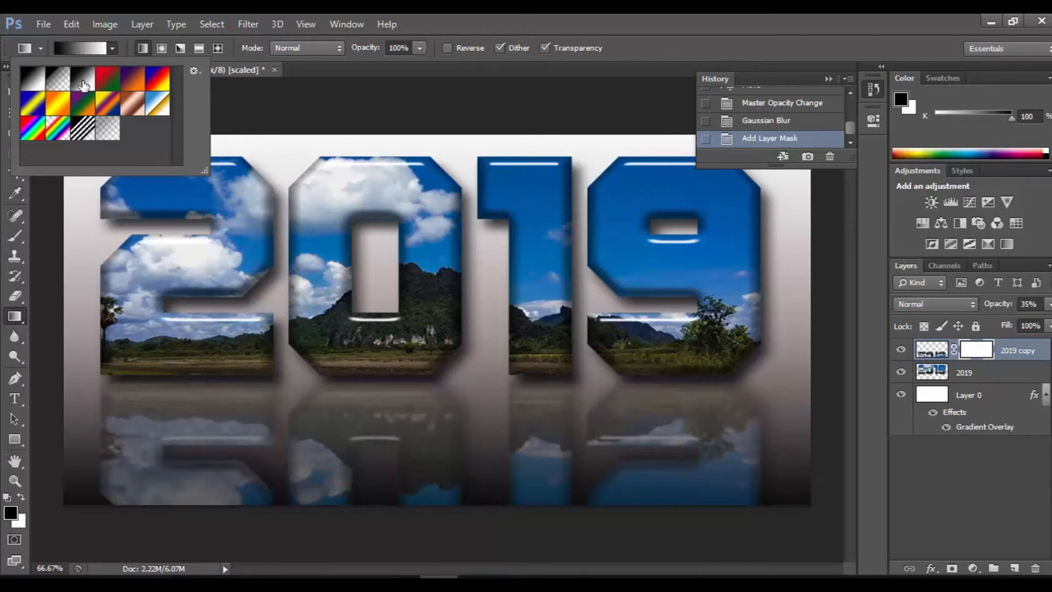
{"action": "left_click", "coordinate": [421, 534]}
{"action": "left_click_drag", "start_coordinate": [431, 487], "coordinate": [421, 415]}
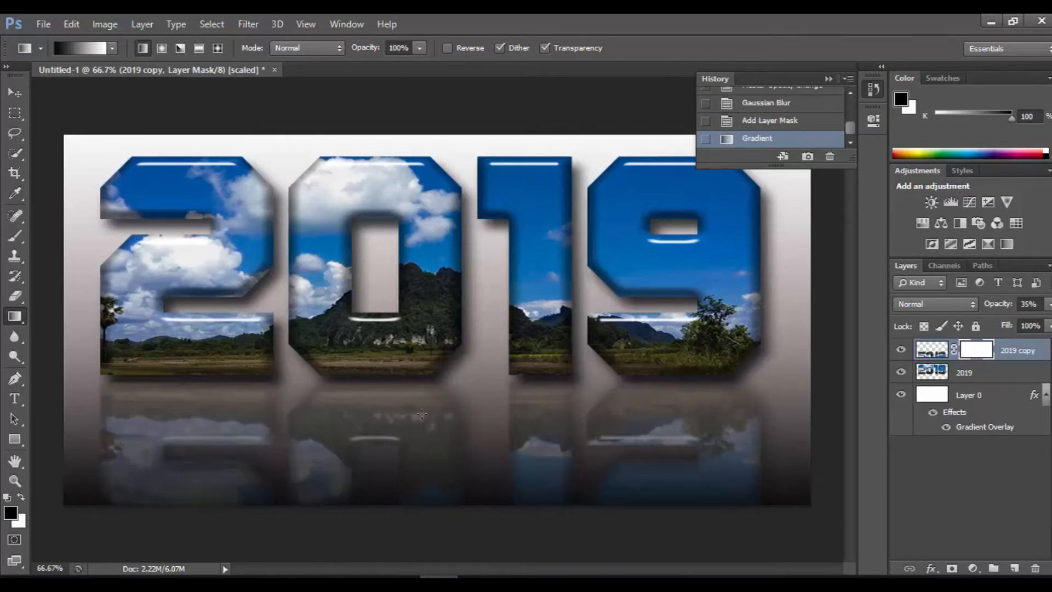
- Redraw the mask gradient with progressively longer upward strokes reaching into the original lettering, fading the reflection further
{"action": "left_click_drag", "start_coordinate": [449, 487], "coordinate": [433, 442]}
{"action": "left_click_drag", "start_coordinate": [433, 391], "coordinate": [433, 389]}
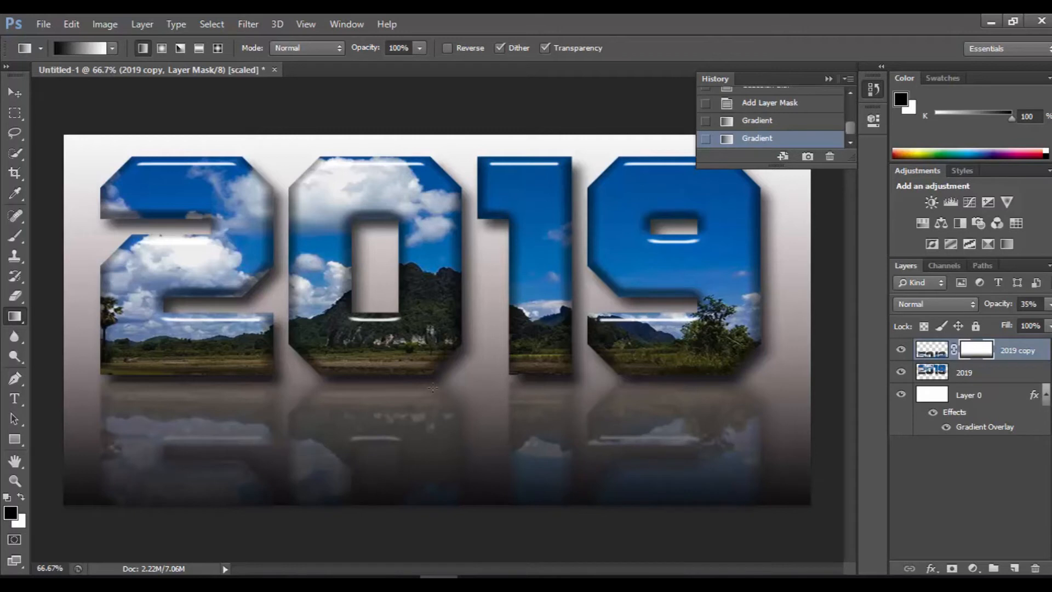
{"action": "left_click_drag", "start_coordinate": [443, 491], "coordinate": [439, 341]}
{"action": "left_click_drag", "start_coordinate": [440, 515], "coordinate": [438, 270]}
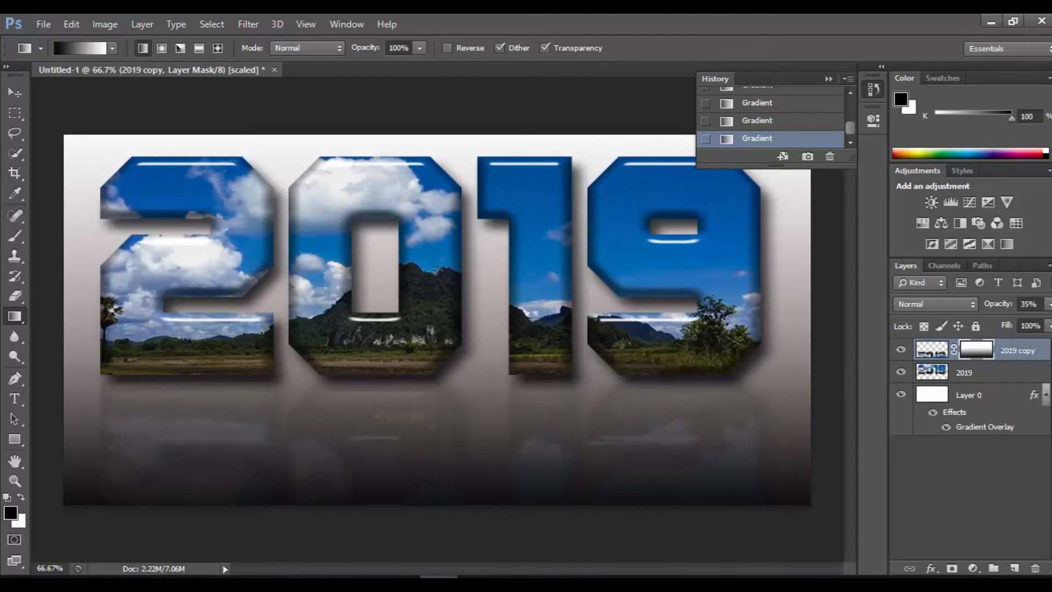
{"action": "left_click_drag", "start_coordinate": [459, 518], "coordinate": [460, 199]}
{"action": "left_click_drag", "start_coordinate": [445, 371], "coordinate": [442, 134]}
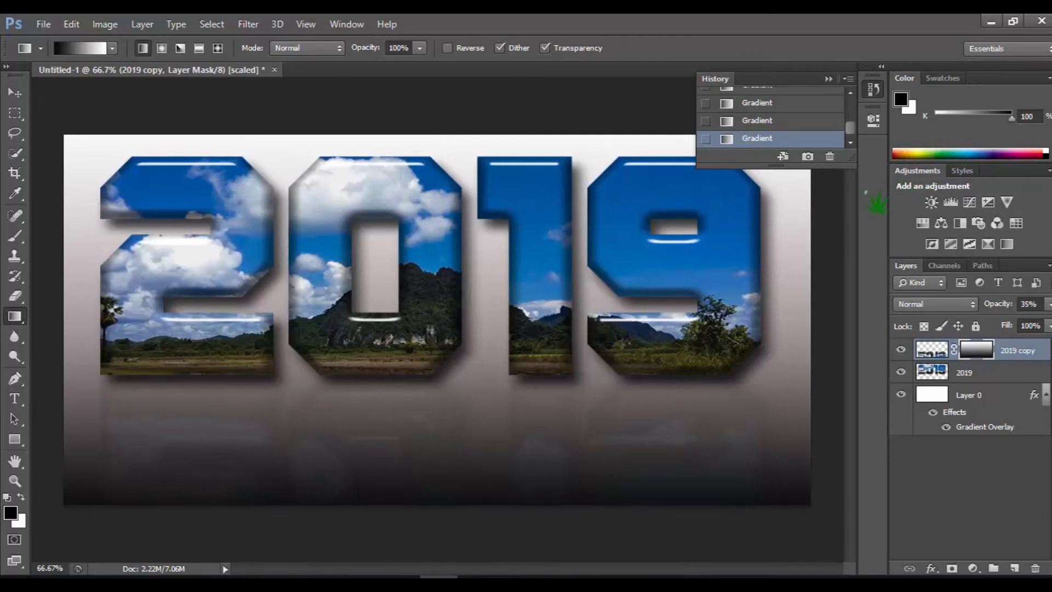
{"action": "left_click", "coordinate": [829, 80]}
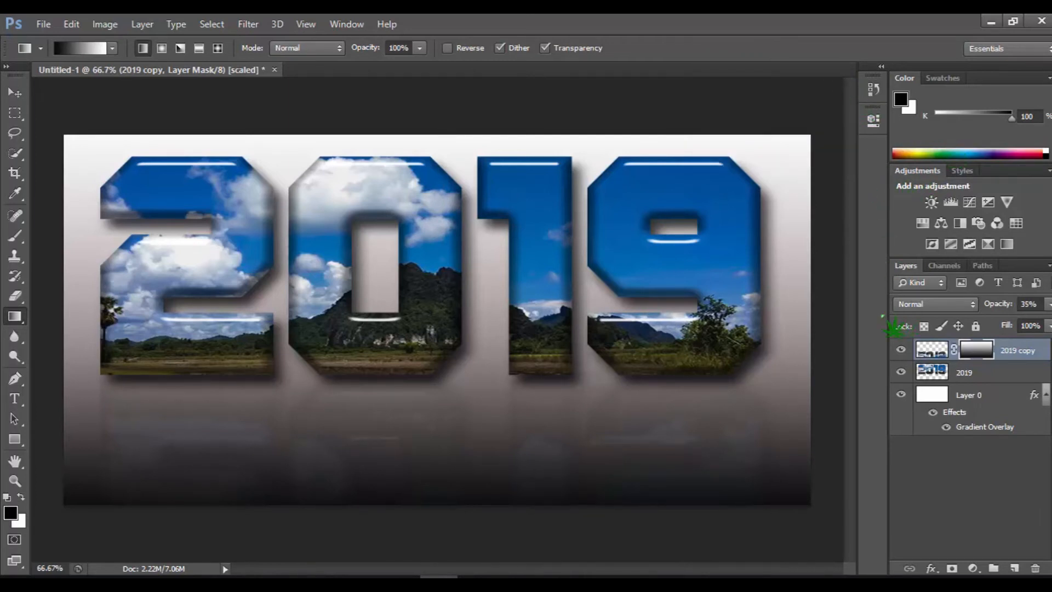
- Save a JPEG copy of the artwork to the desktop as 2019.jpg at quality 12 (Maximum)
{"action": "left_click", "coordinate": [44, 24]}
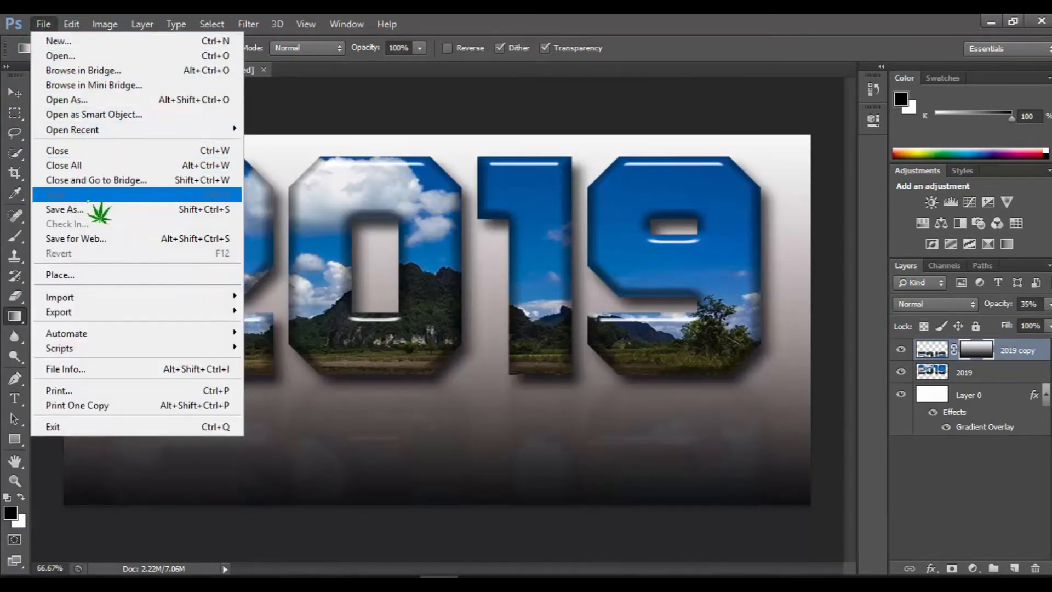
{"action": "left_click", "coordinate": [93, 209]}
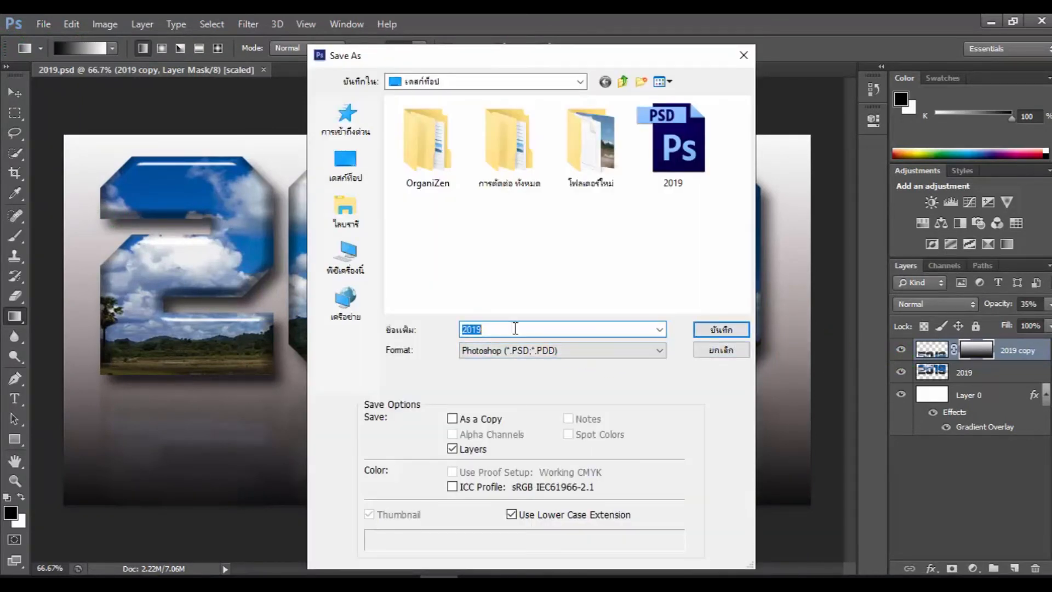
{"action": "left_click", "coordinate": [548, 351]}
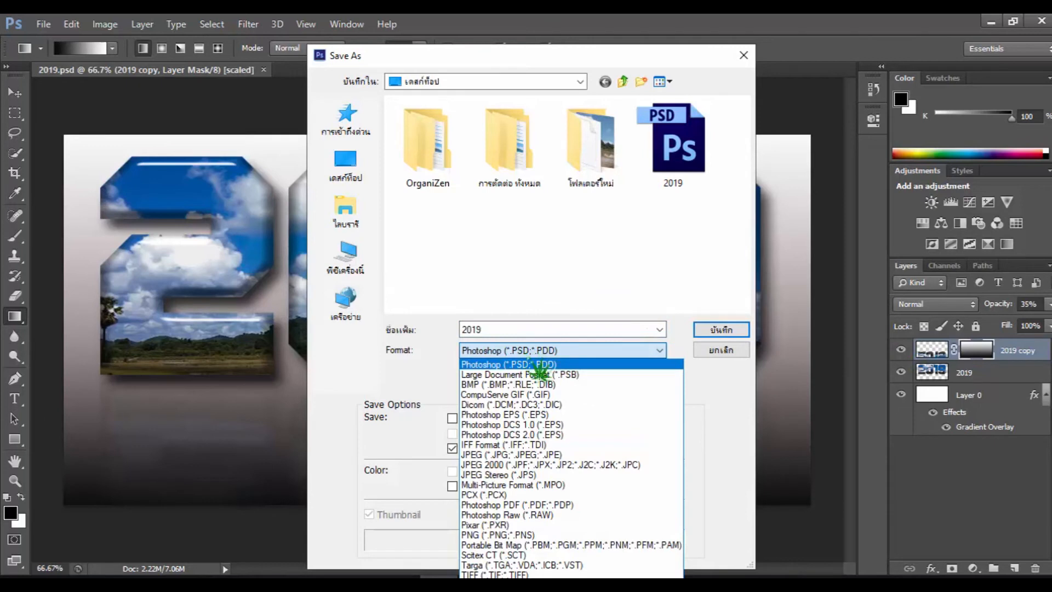
{"action": "left_click", "coordinate": [544, 454]}
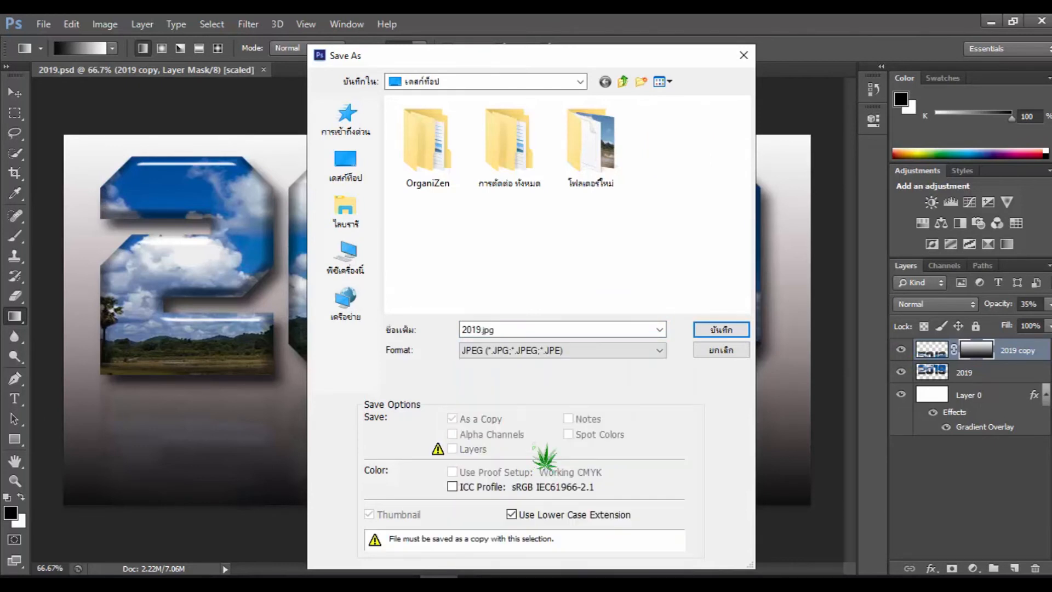
{"action": "double_click", "coordinate": [504, 331]}
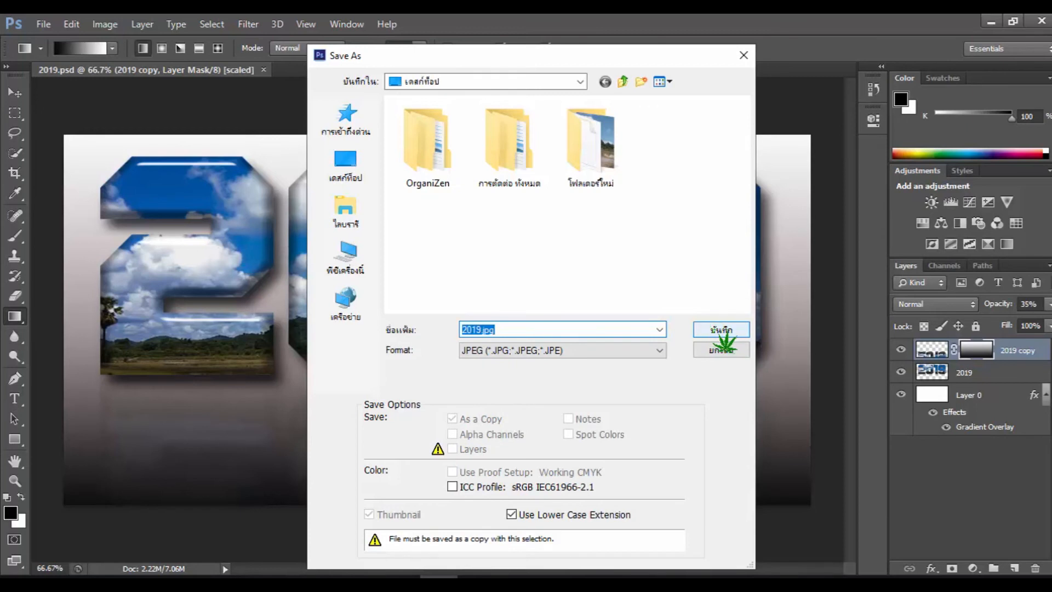
{"action": "left_click", "coordinate": [345, 163]}
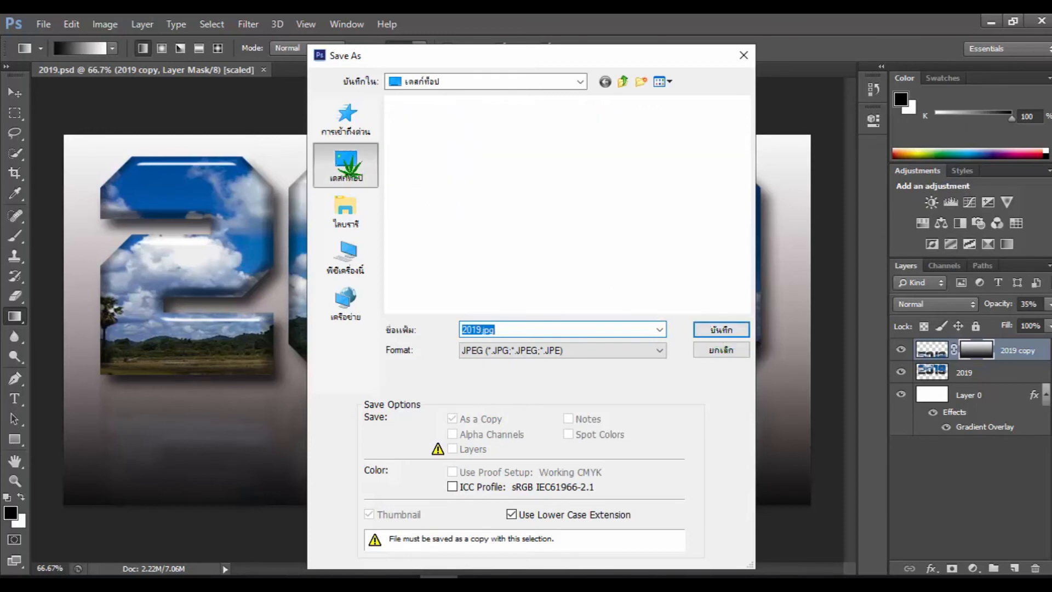
{"action": "left_click", "coordinate": [712, 329]}
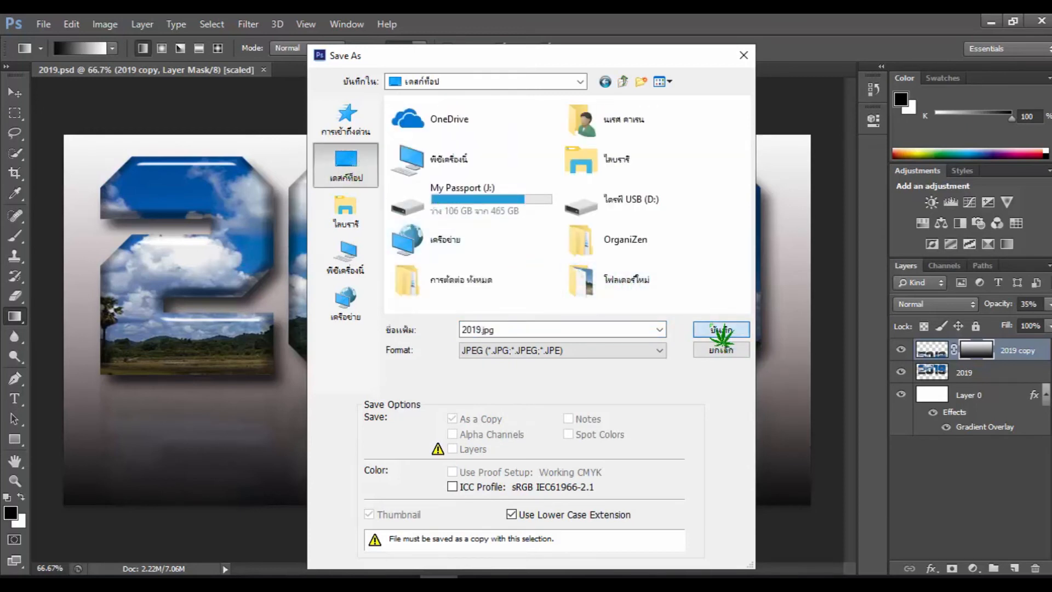
{"action": "left_click_drag", "start_coordinate": [519, 227], "coordinate": [572, 229]}
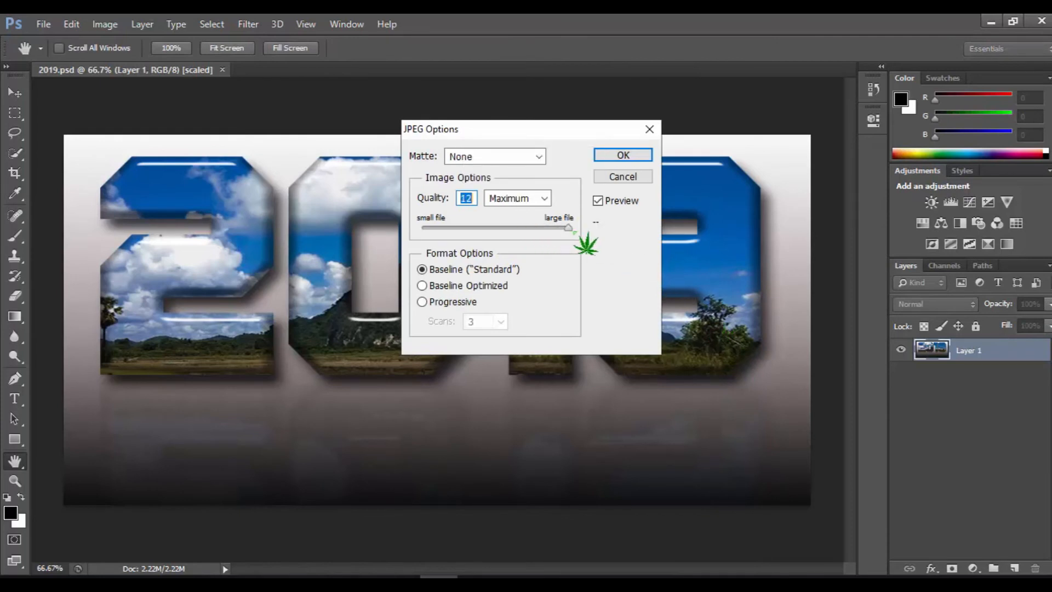
{"action": "left_click", "coordinate": [624, 156]}
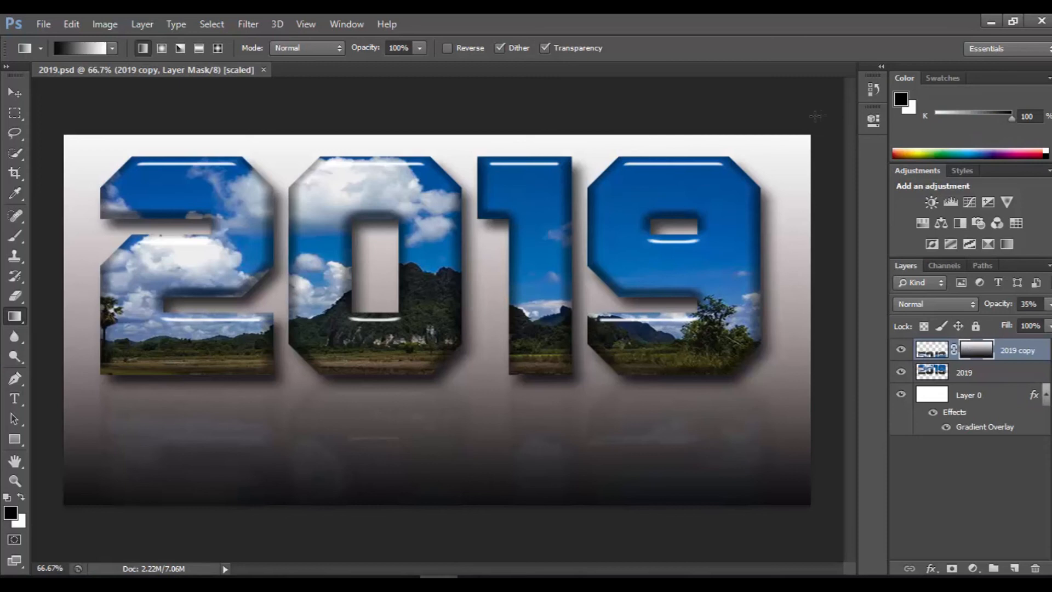
- Switch from Photoshop to the desktop and open the exported 2019 image to examine the finished effect
{"action": "left_click", "coordinate": [991, 23]}
{"action": "double_click", "coordinate": [145, 309]}
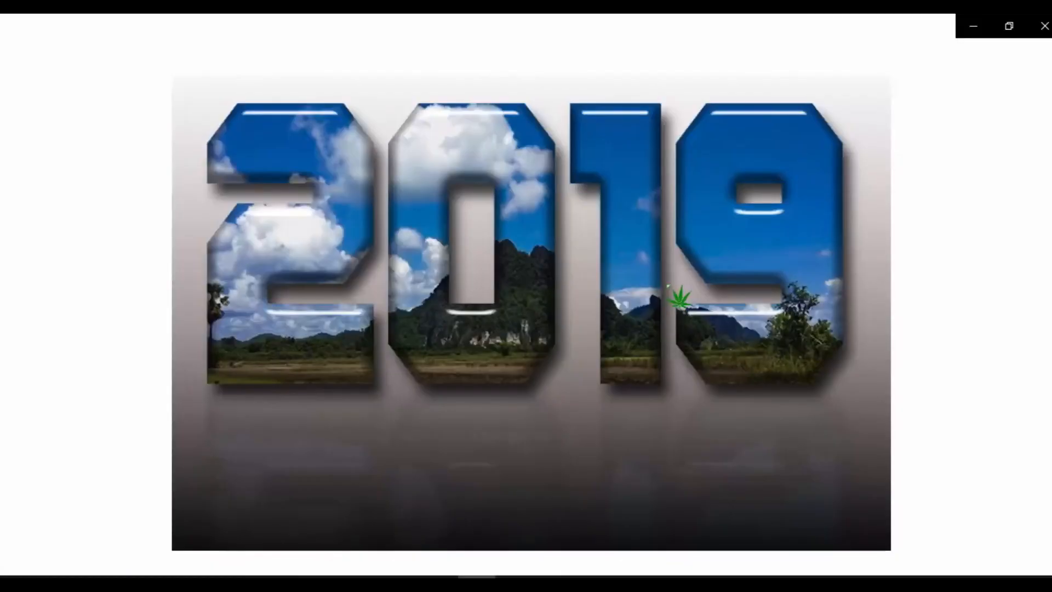